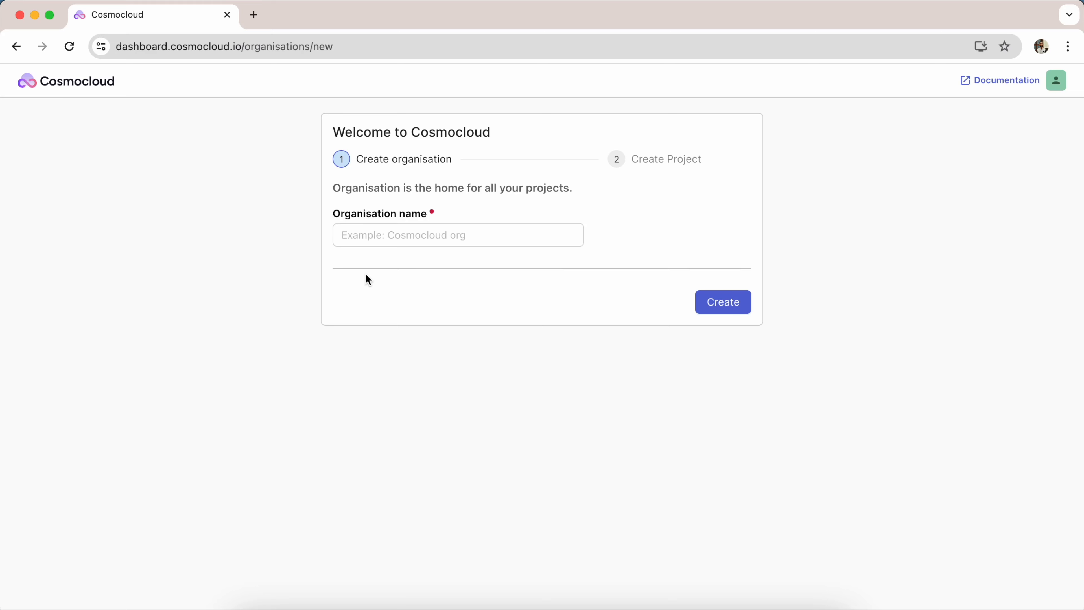
Step: Create the organisation Demo Org and a project named Sample OTT App on AWS in the Mumbai (ap-south-1) region
{"action": "type", "text": "Demo Org"}
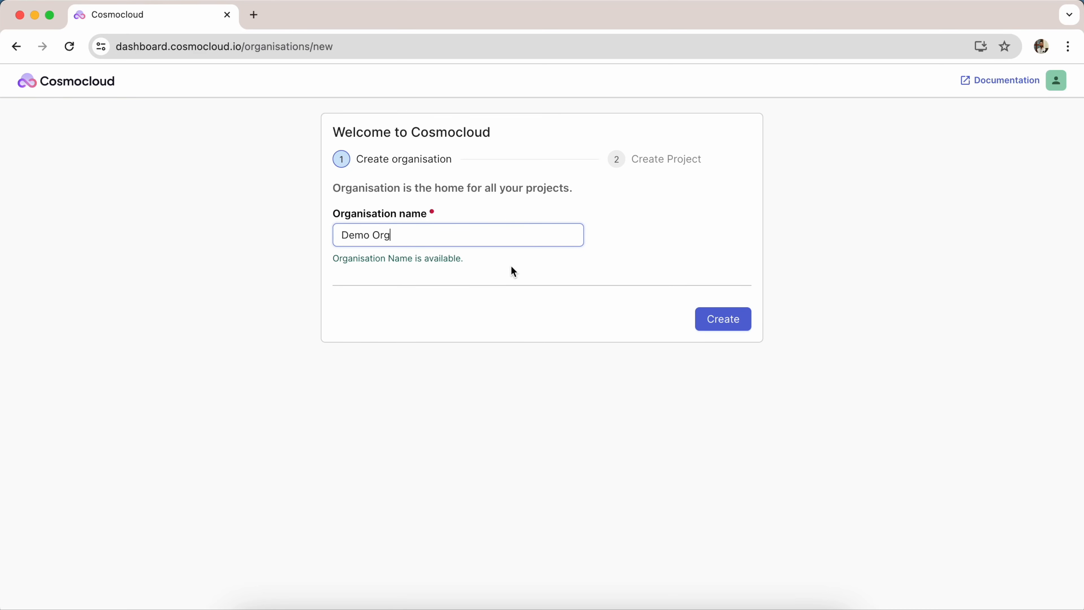
{"action": "left_click", "coordinate": [698, 318]}
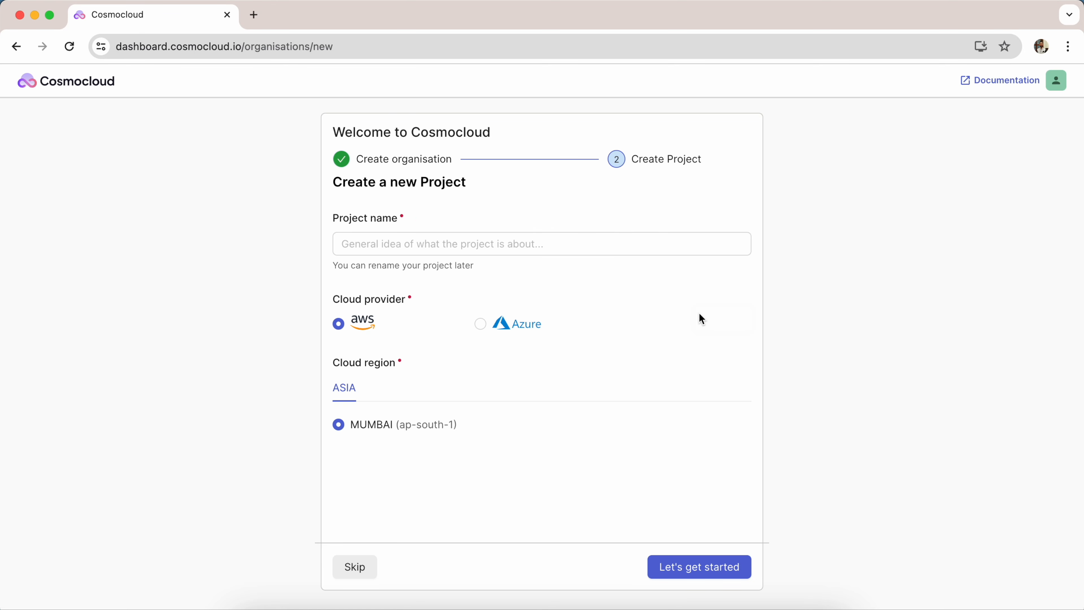
{"action": "left_click", "coordinate": [409, 242]}
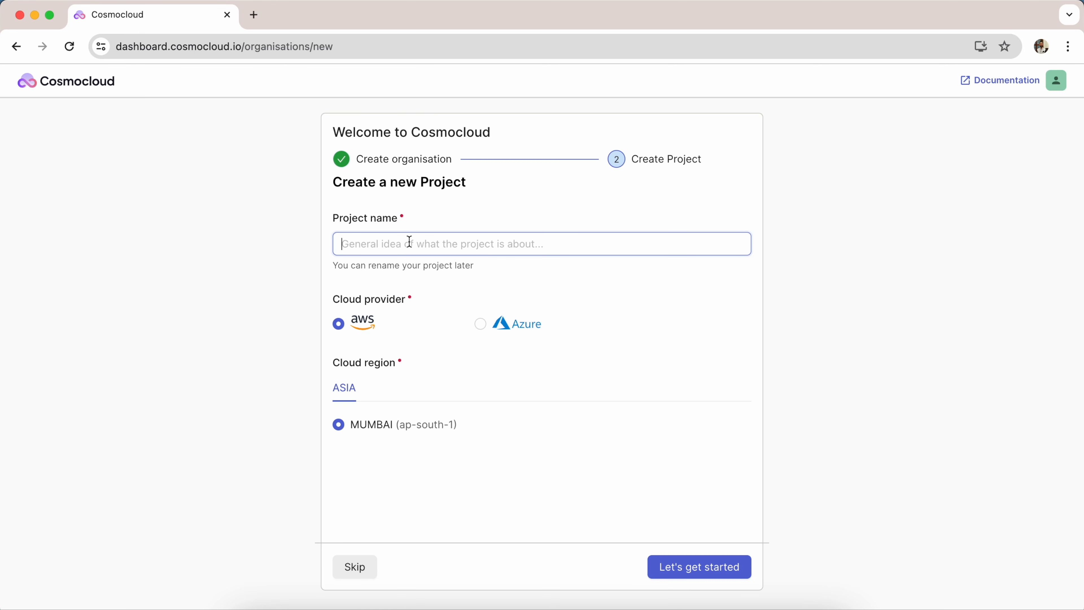
{"action": "type", "text": "Sample OTT App"}
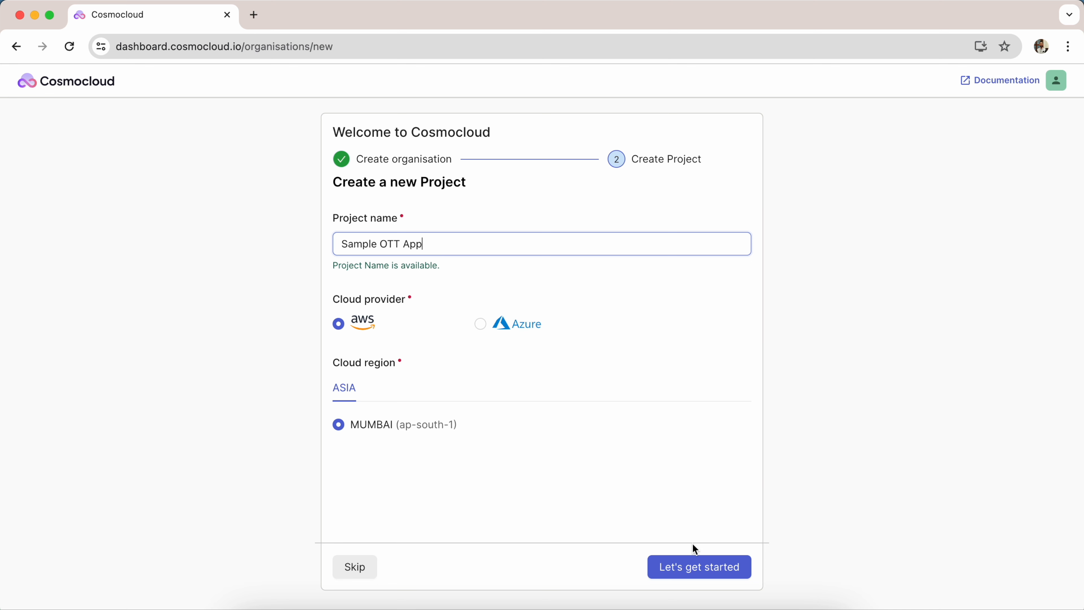
{"action": "left_click", "coordinate": [707, 570]}
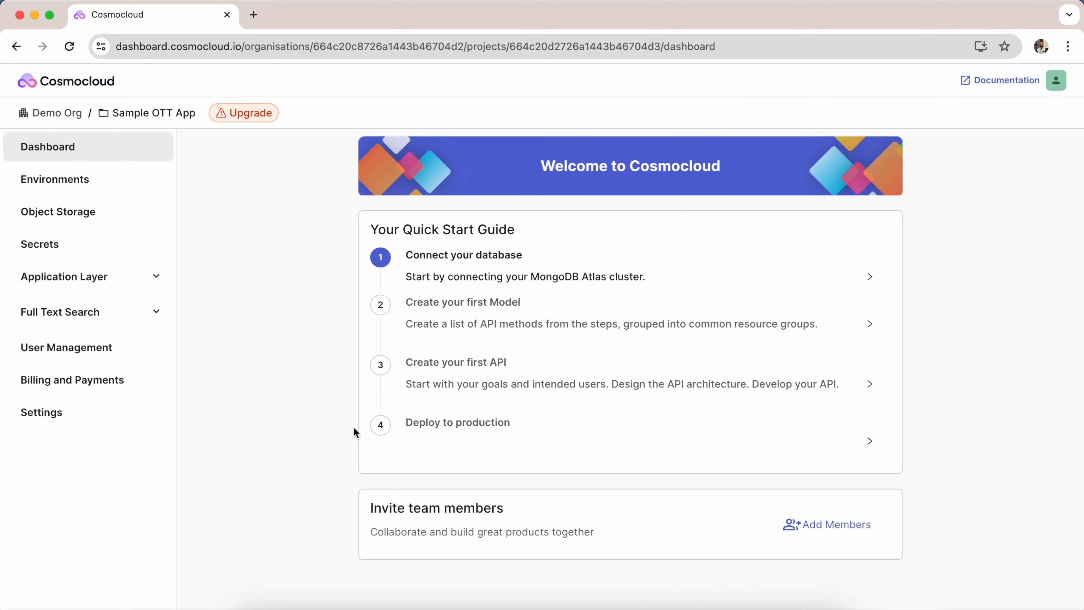
Step: Examine the project's environments and the configuration form for a new Database secret in the development environment
{"action": "left_click", "coordinate": [129, 190]}
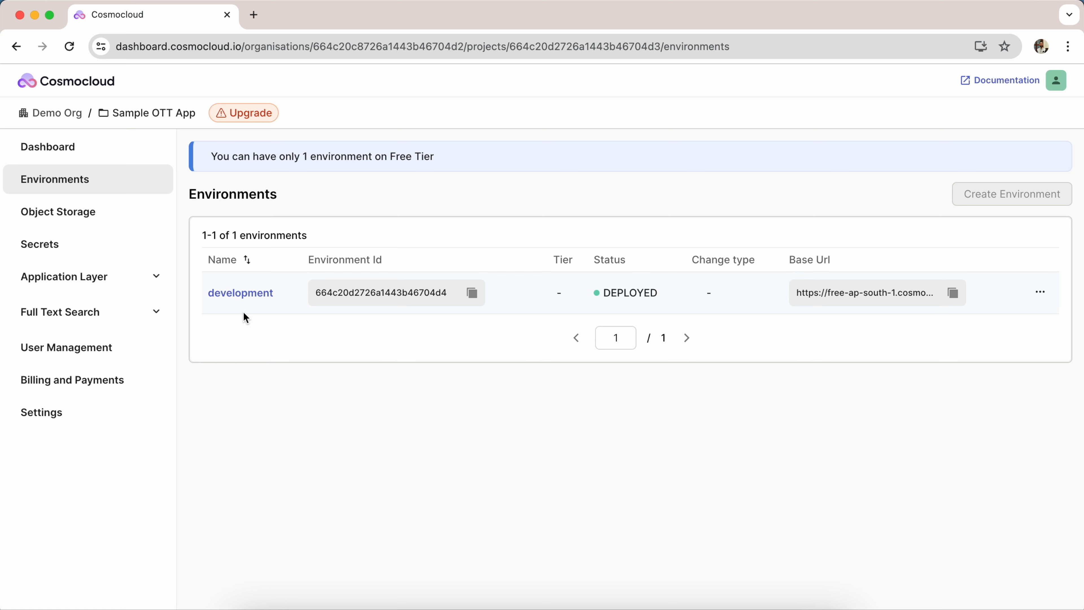
{"action": "left_click", "coordinate": [73, 155]}
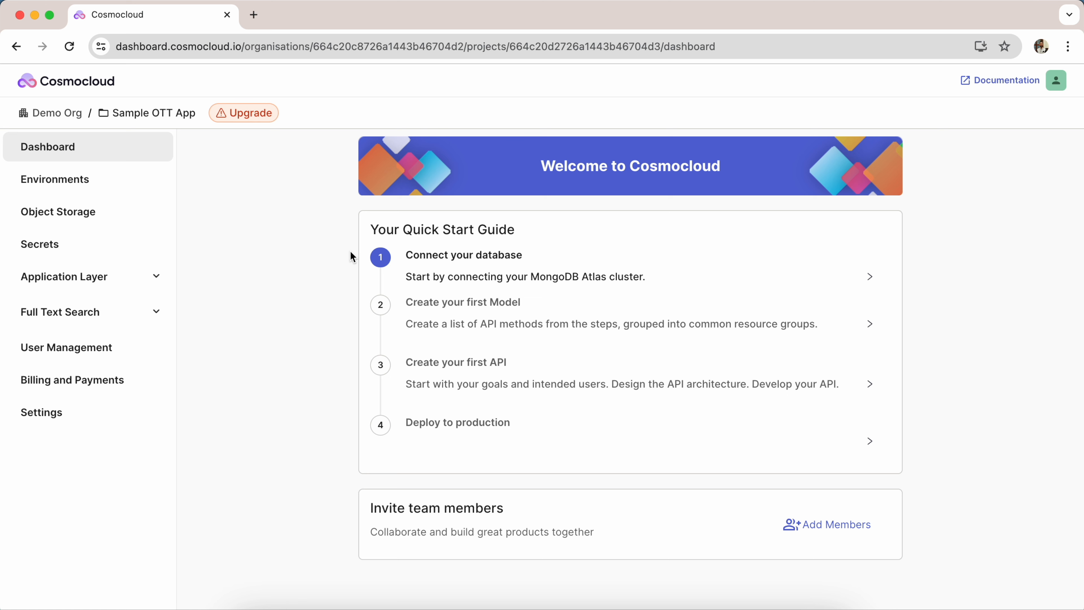
{"action": "left_click", "coordinate": [120, 248]}
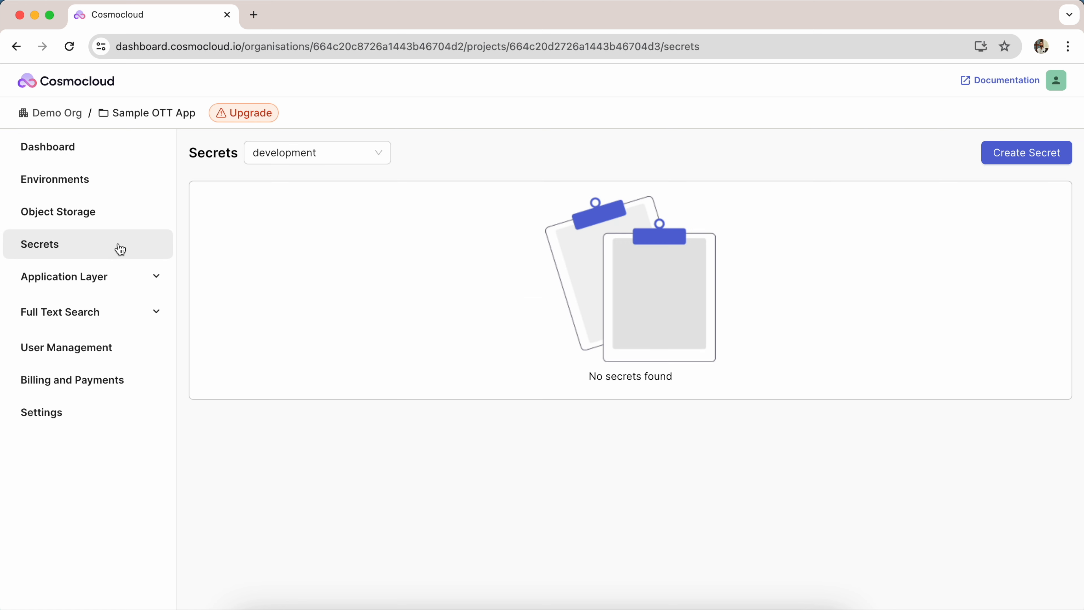
{"action": "left_click", "coordinate": [997, 150]}
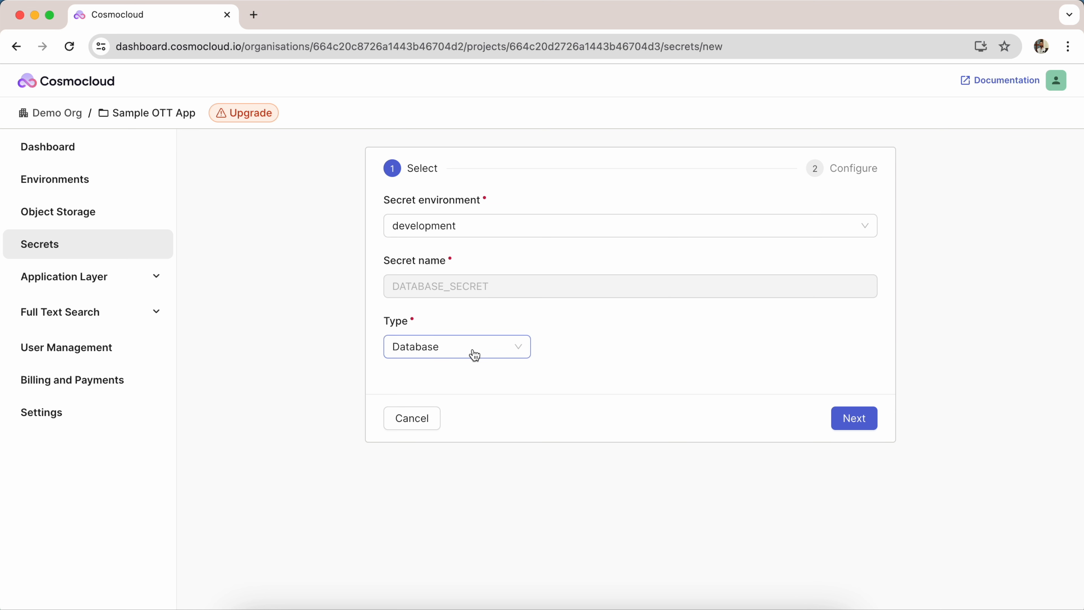
{"action": "left_click", "coordinate": [854, 422]}
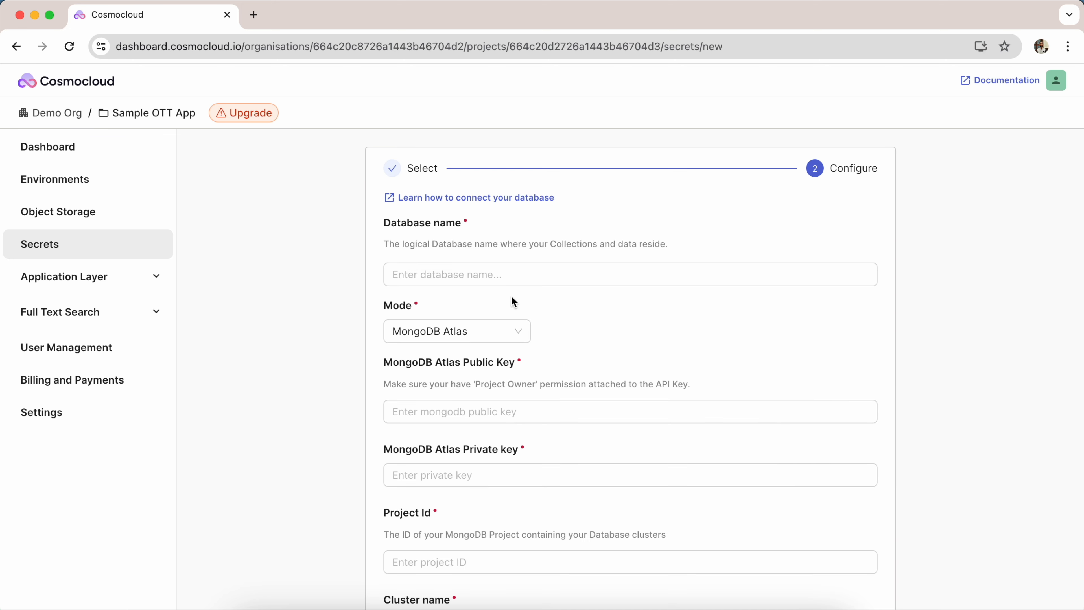
{"action": "scroll", "coordinate": [465, 294], "scroll_direction": "down", "scroll_amount": 3}
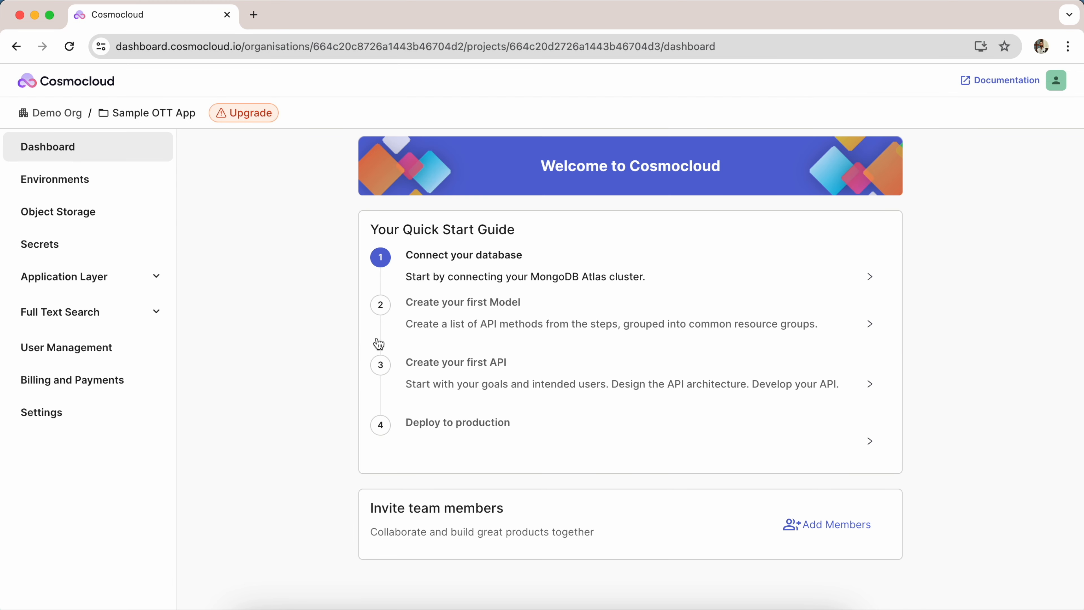
Step: Create a Database Collection model named Movies with the description "sample movies collection" and open its schema
{"action": "left_click", "coordinate": [155, 276]}
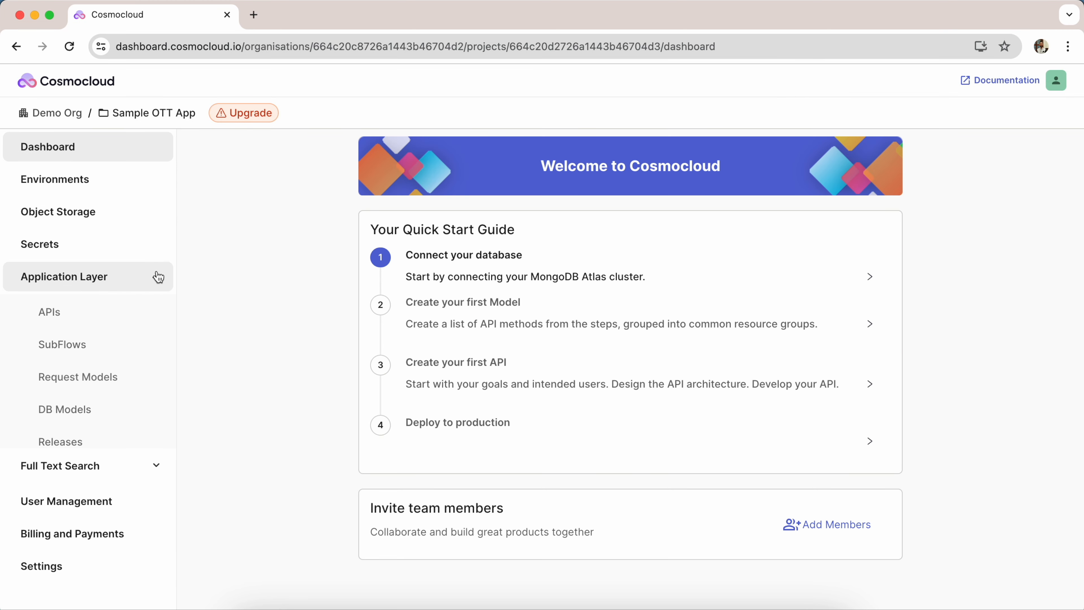
{"action": "left_click", "coordinate": [105, 405]}
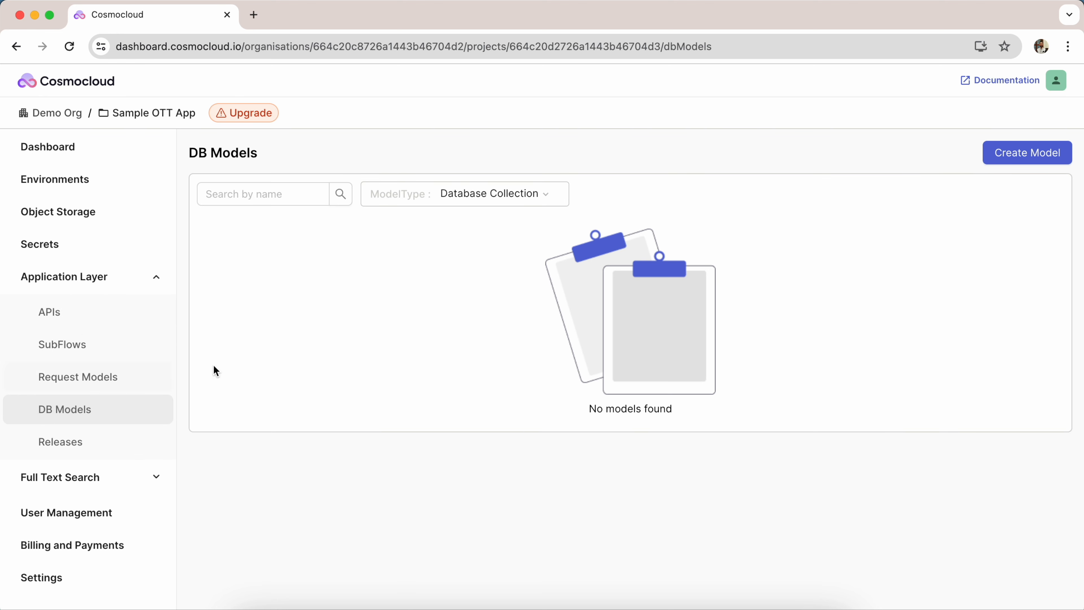
{"action": "left_click", "coordinate": [1022, 158]}
{"action": "left_click", "coordinate": [431, 230]}
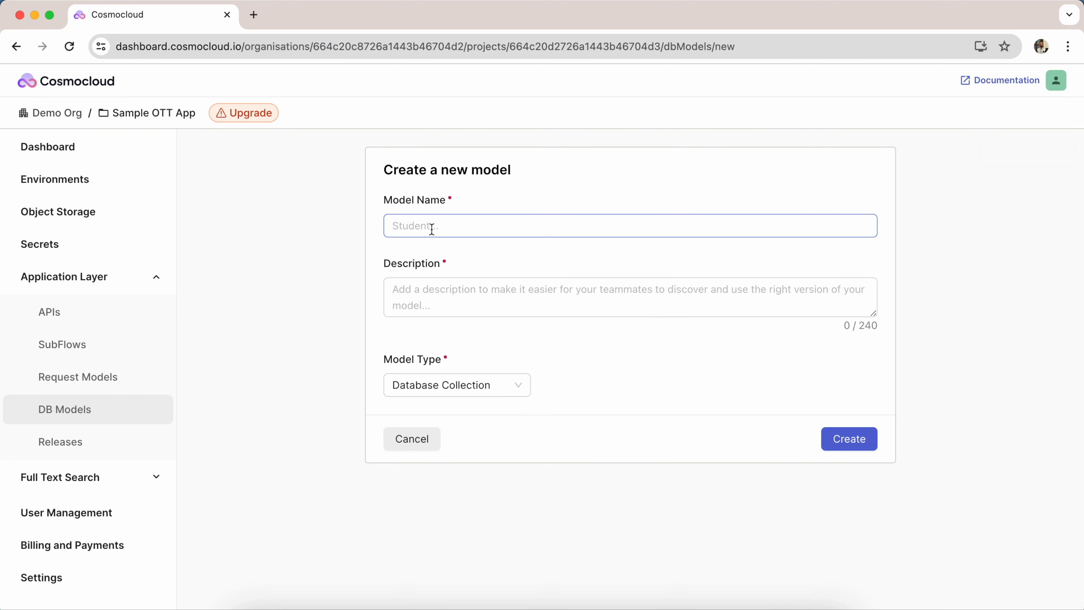
{"action": "type", "text": "Movies"}
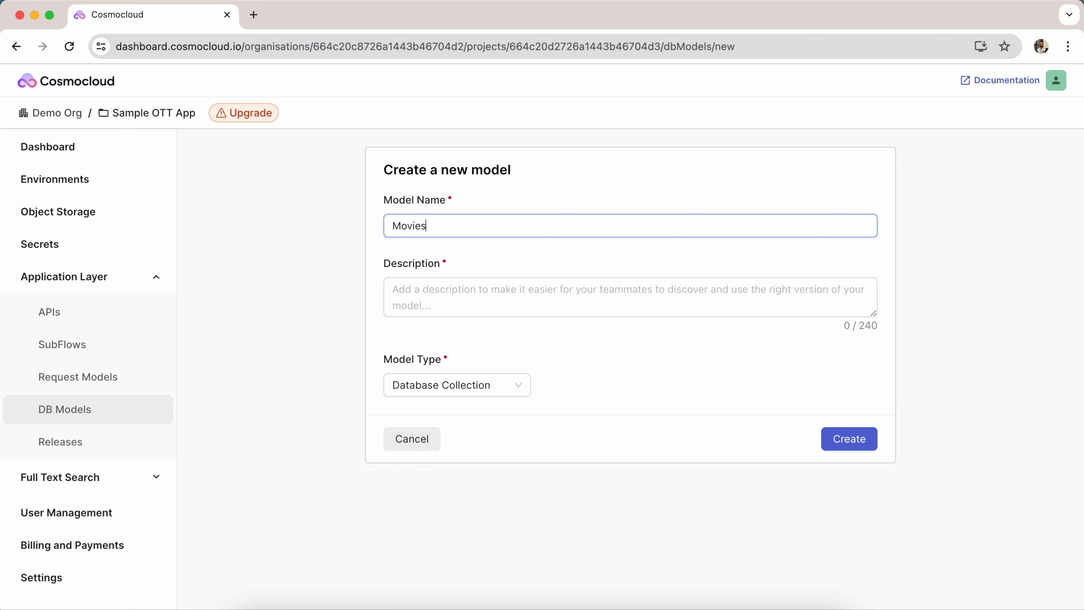
{"action": "left_click", "coordinate": [443, 289]}
{"action": "type", "text": "sample movies collection"}
{"action": "left_click", "coordinate": [854, 440]}
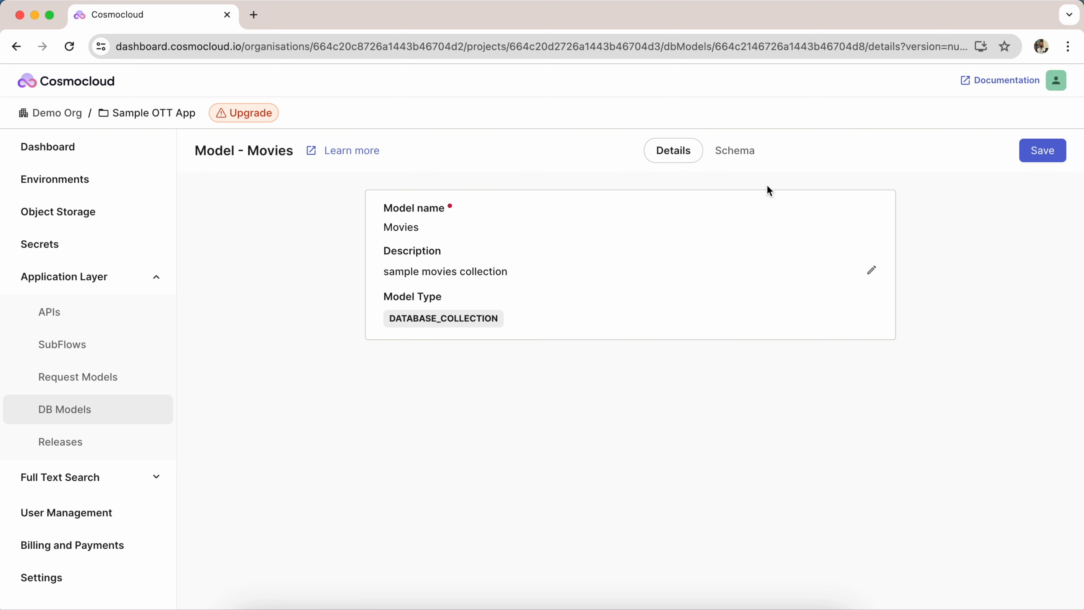
{"action": "left_click", "coordinate": [746, 158]}
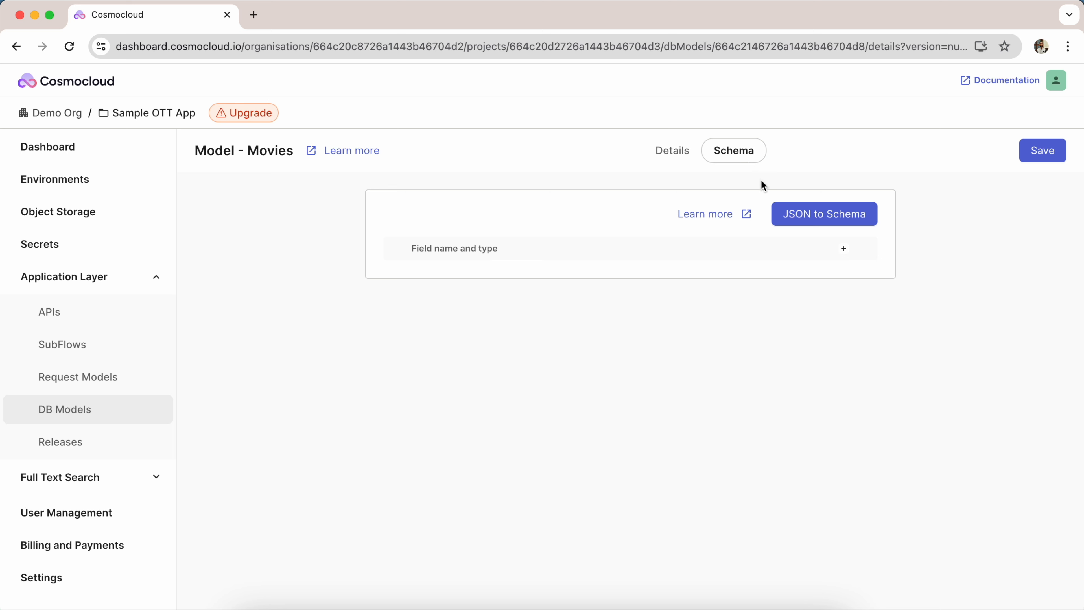
Step: Add a String field named title and a Number field named duration to the Movies schema
{"action": "left_click", "coordinate": [844, 250]}
{"action": "type", "text": "title"}
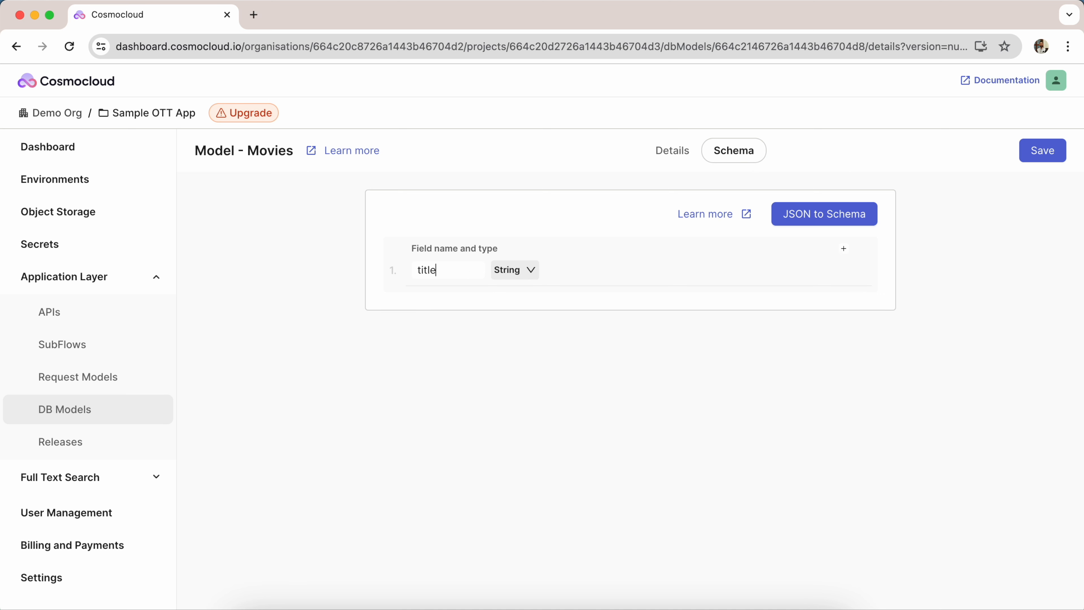
{"action": "left_click", "coordinate": [843, 251]}
{"action": "type", "text": "duration"}
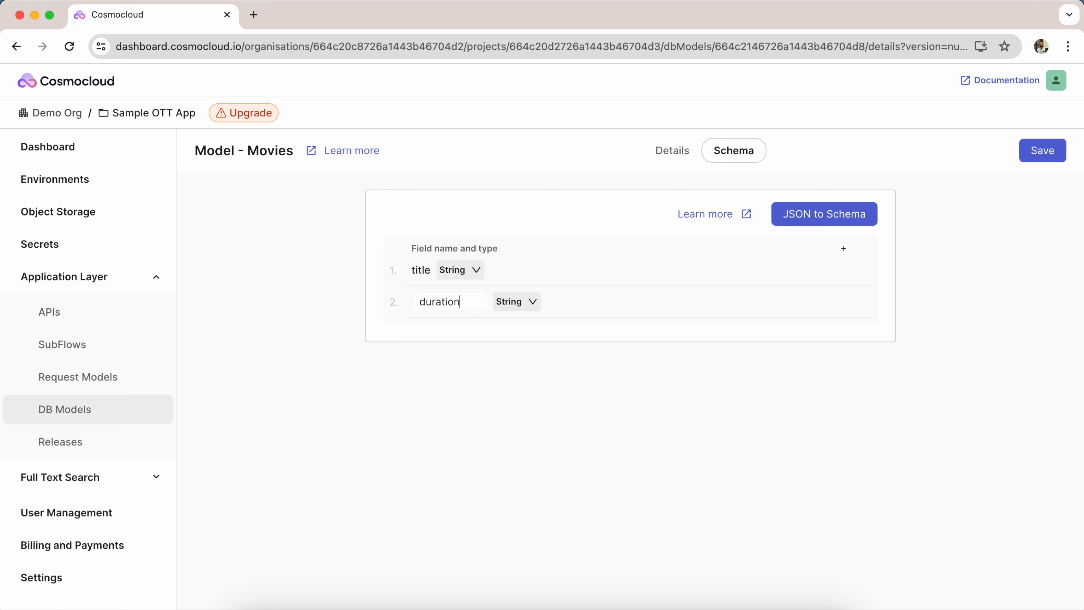
{"action": "left_click", "coordinate": [595, 397]}
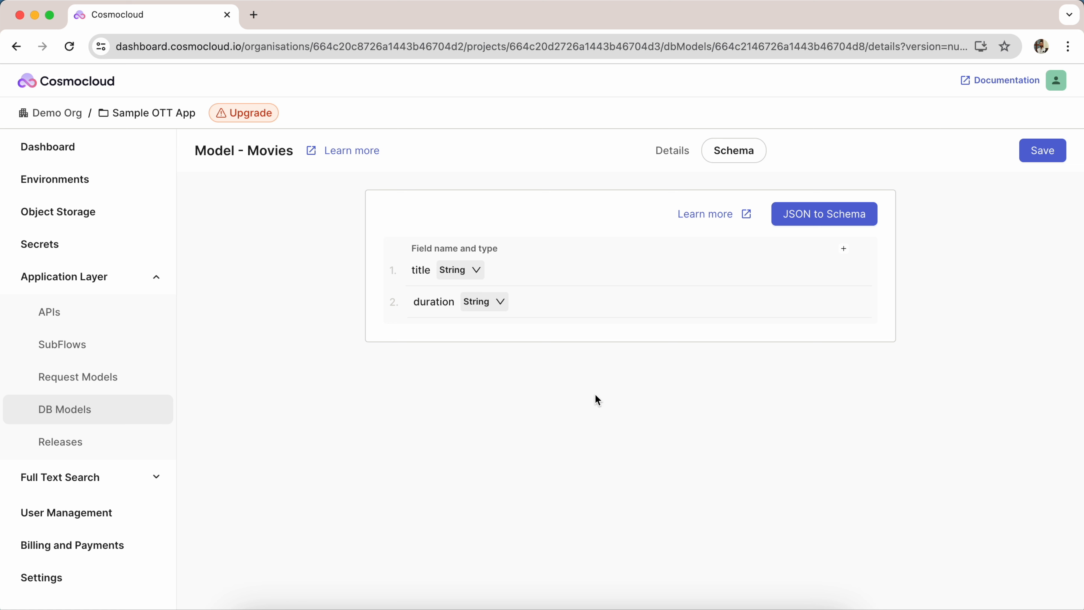
{"action": "left_click", "coordinate": [499, 308]}
{"action": "left_click", "coordinate": [489, 400]}
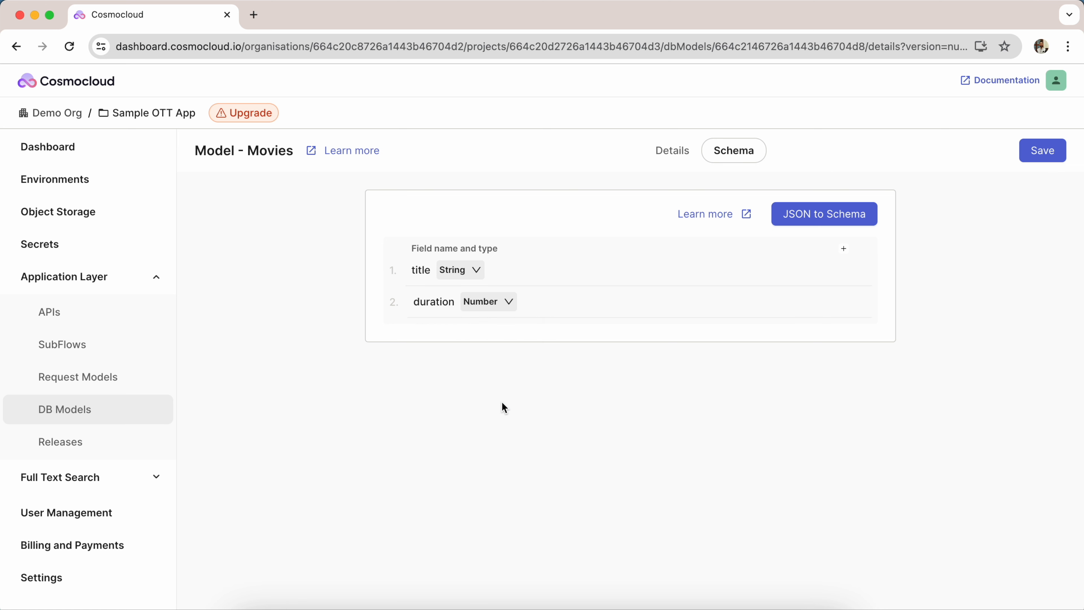
Step: Add a cast field typed as an array of strings and make the title field required
{"action": "left_click", "coordinate": [839, 253]}
{"action": "type", "text": "cast"}
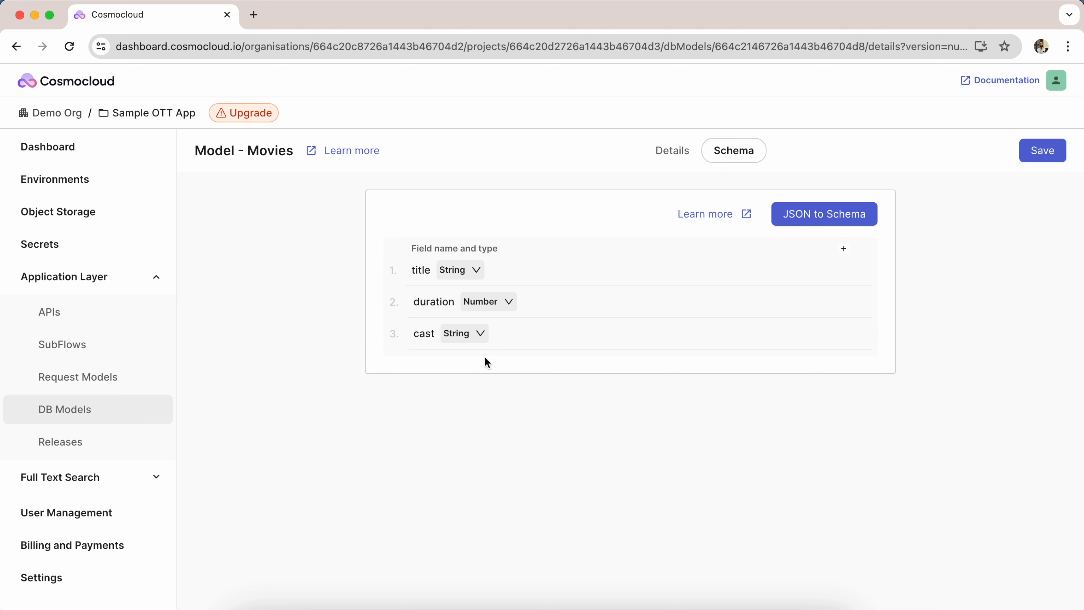
{"action": "left_click", "coordinate": [471, 335]}
{"action": "mouse_move", "coordinate": [484, 528]}
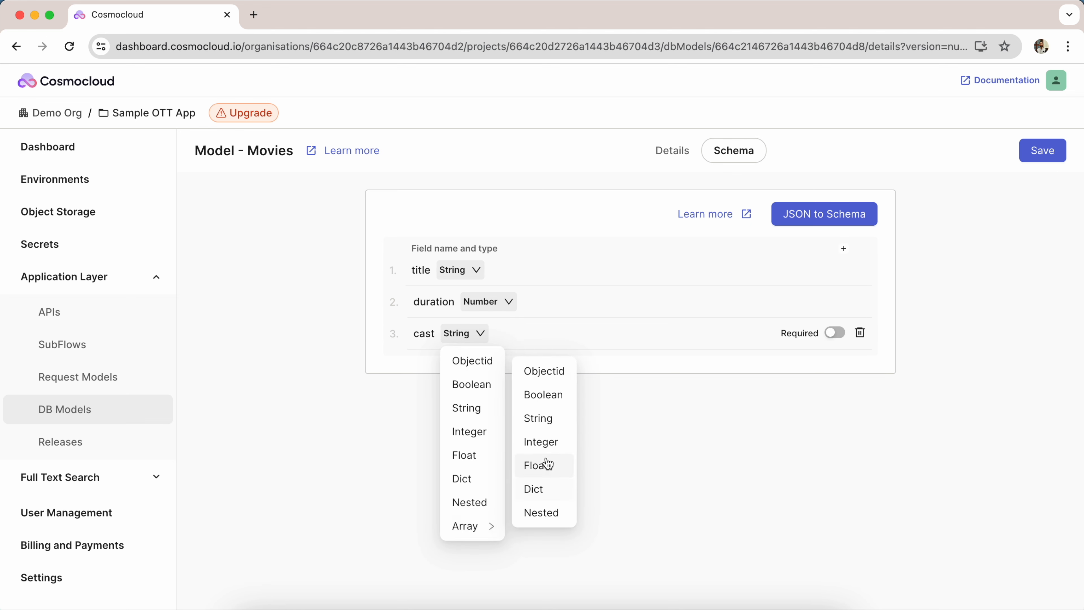
{"action": "left_click", "coordinate": [541, 420]}
{"action": "left_click", "coordinate": [835, 270]}
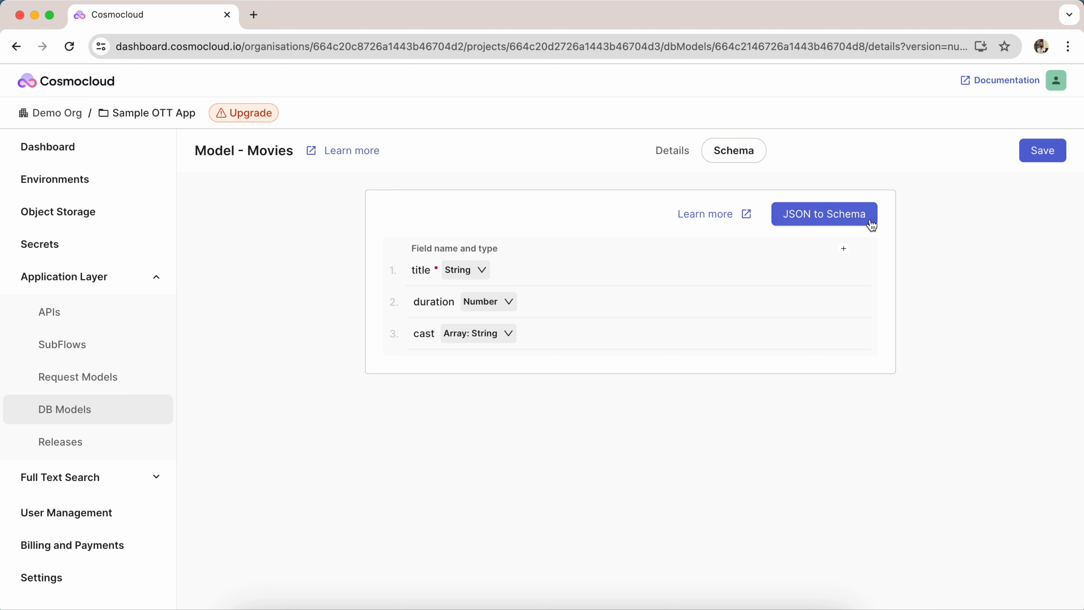
Step: Generate the Movies schema from the pasted sample JSON describing Avengers - Endgame, including its cast and nested ratings
{"action": "left_click", "coordinate": [825, 229]}
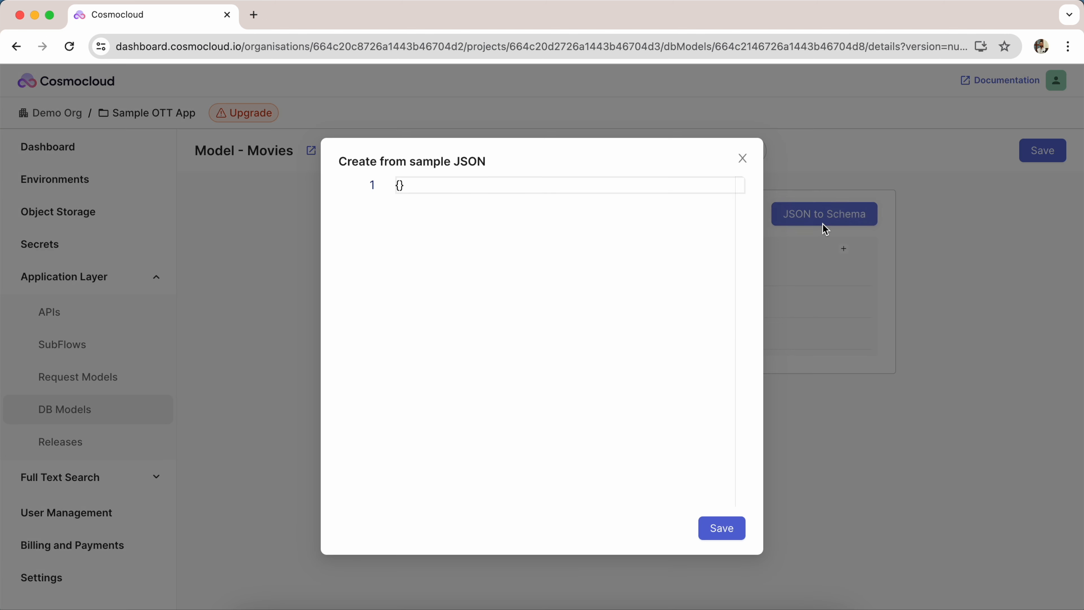
{"action": "key", "text": "ctrl+a"}
{"action": "key", "text": "ctrl+v"}
{"action": "scroll", "coordinate": [483, 227], "scroll_direction": "up", "scroll_amount": 3}
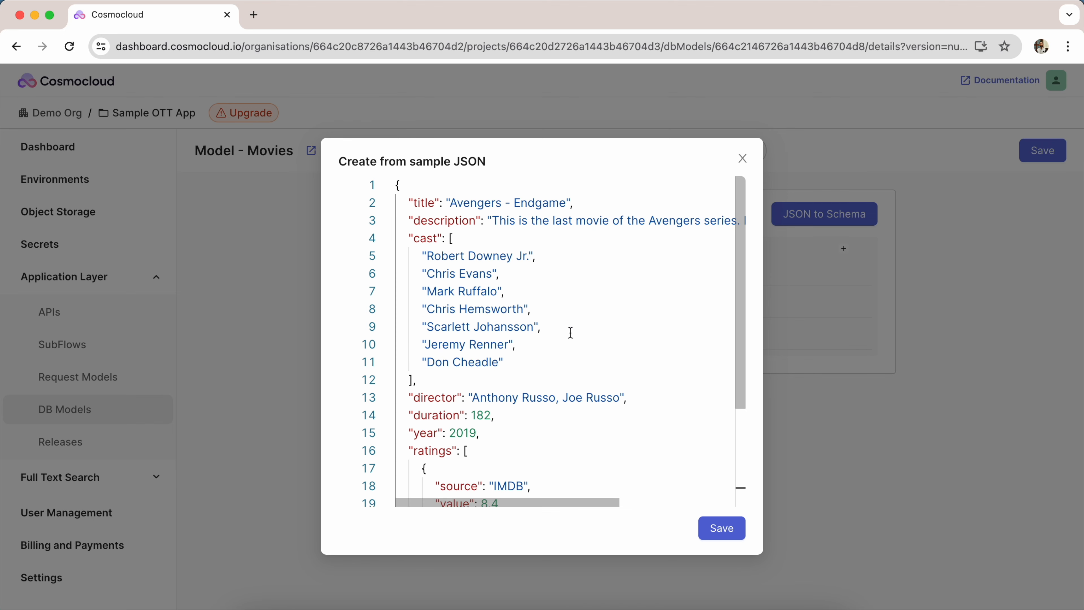
{"action": "scroll", "coordinate": [570, 332], "scroll_direction": "down", "scroll_amount": 5}
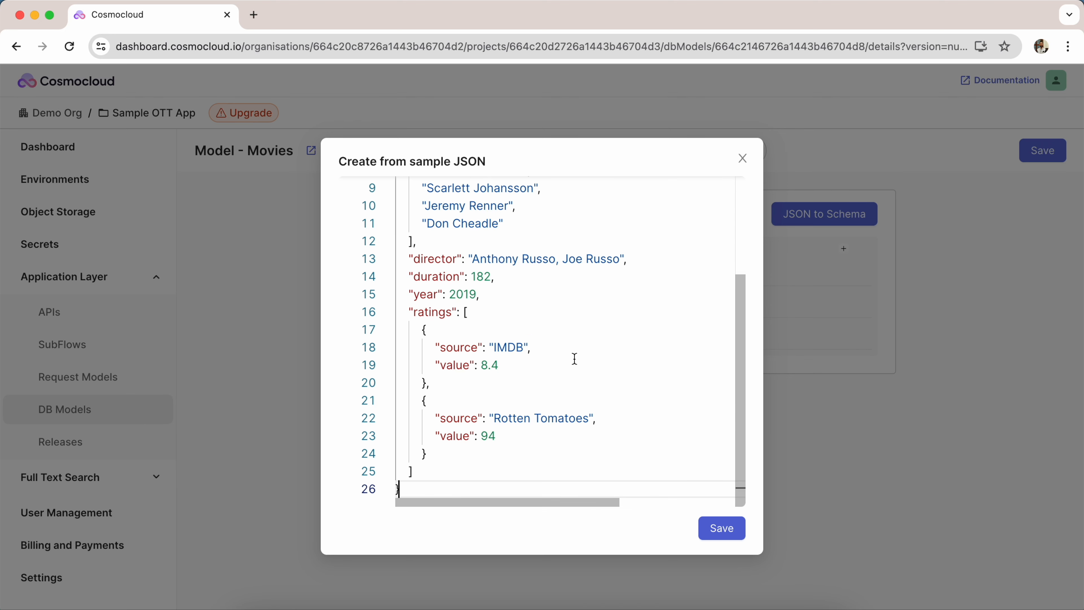
{"action": "left_click_drag", "start_coordinate": [428, 331], "coordinate": [423, 383]}
{"action": "left_click", "coordinate": [501, 393]}
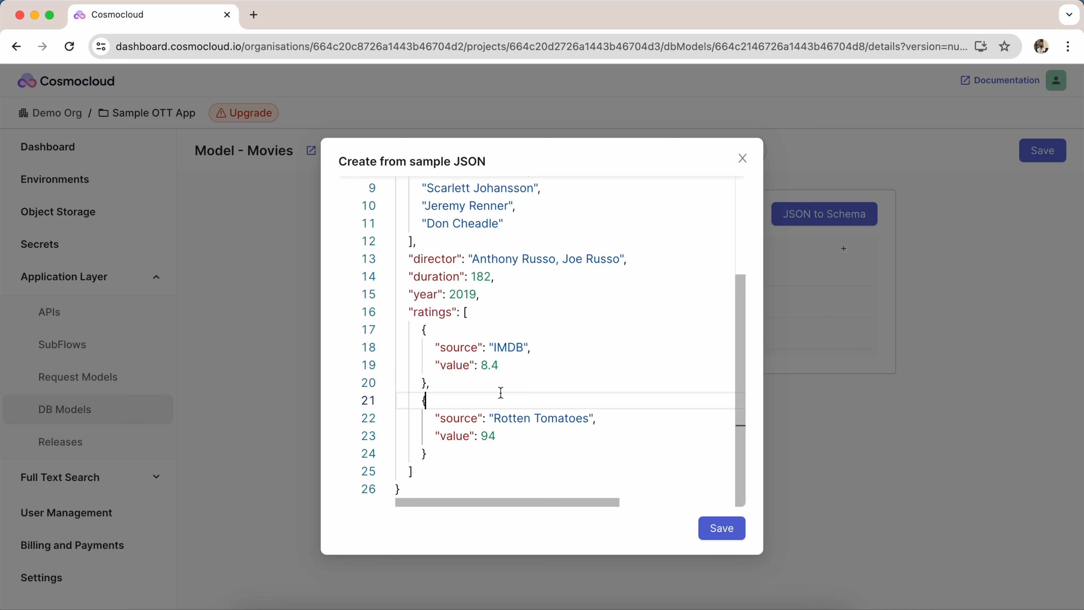
{"action": "left_click", "coordinate": [708, 527]}
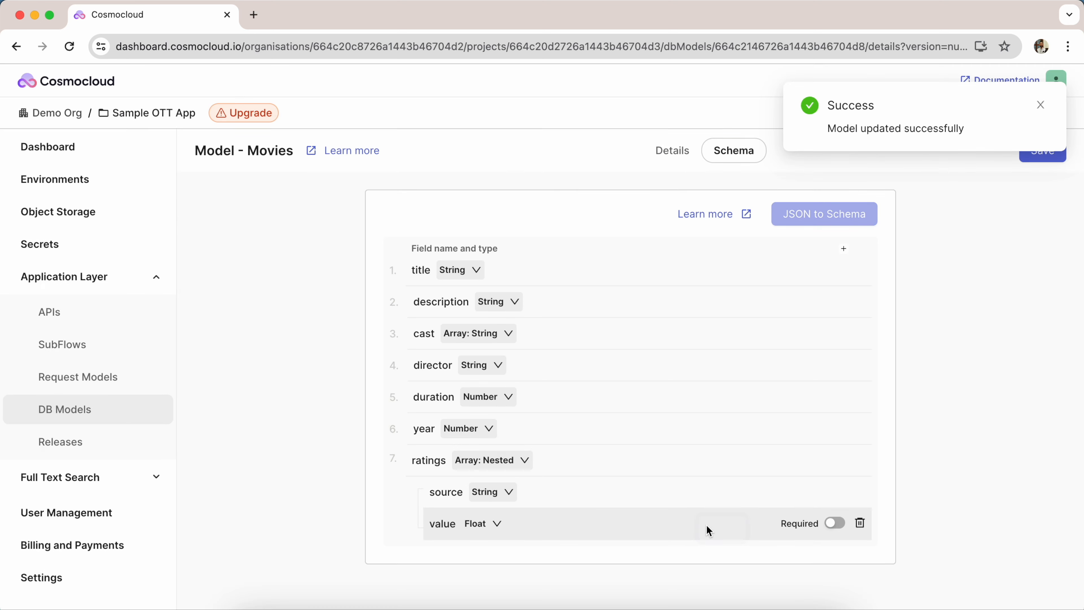
Step: Make the title and description fields of the Movies schema required and return to the list of database models
{"action": "left_click", "coordinate": [836, 270]}
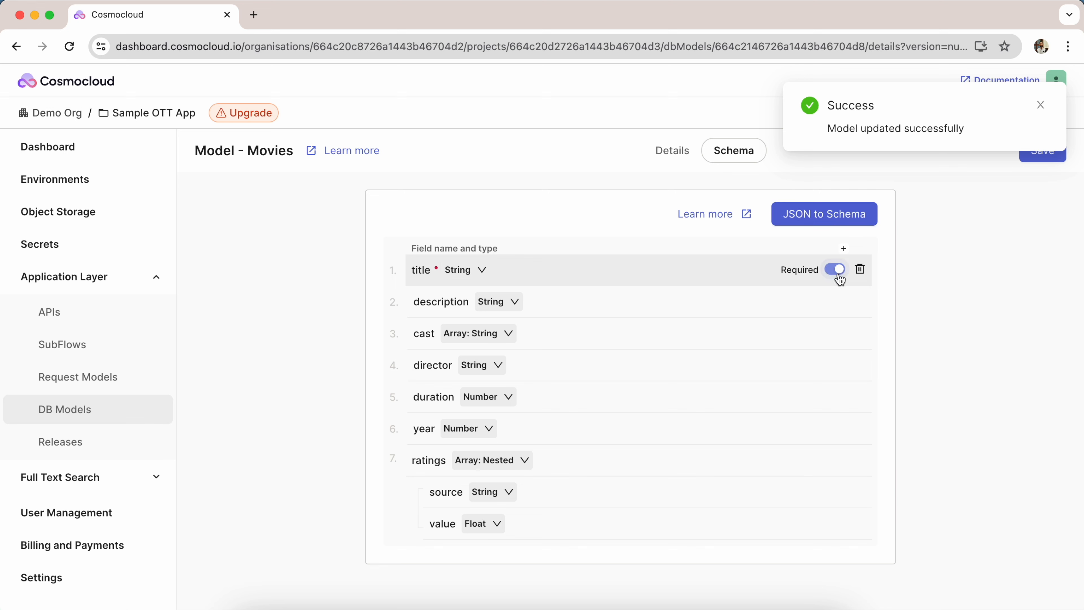
{"action": "left_click", "coordinate": [836, 302]}
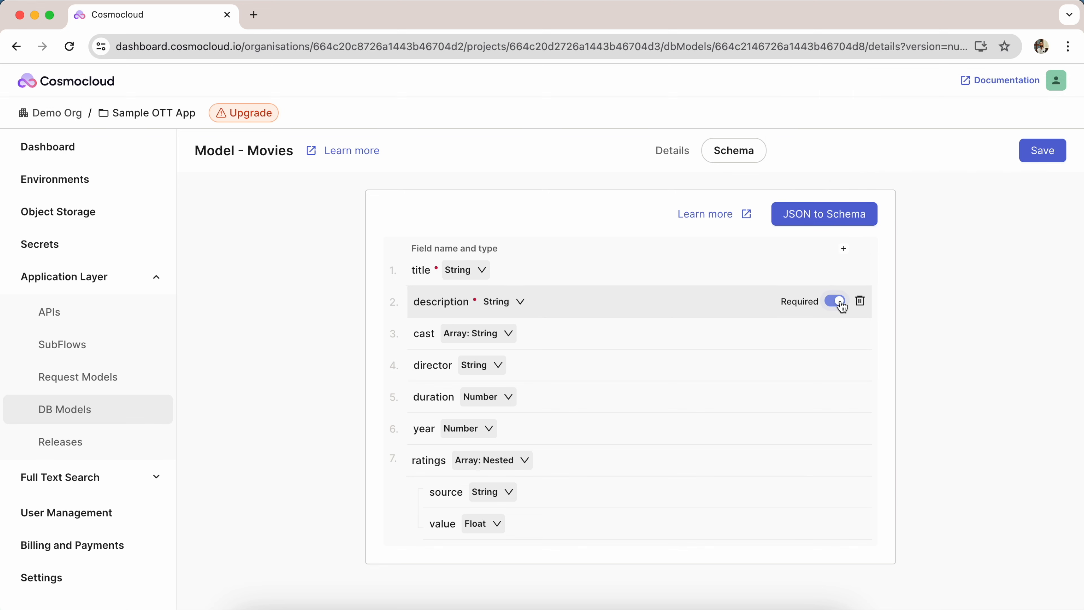
{"action": "left_click", "coordinate": [91, 409]}
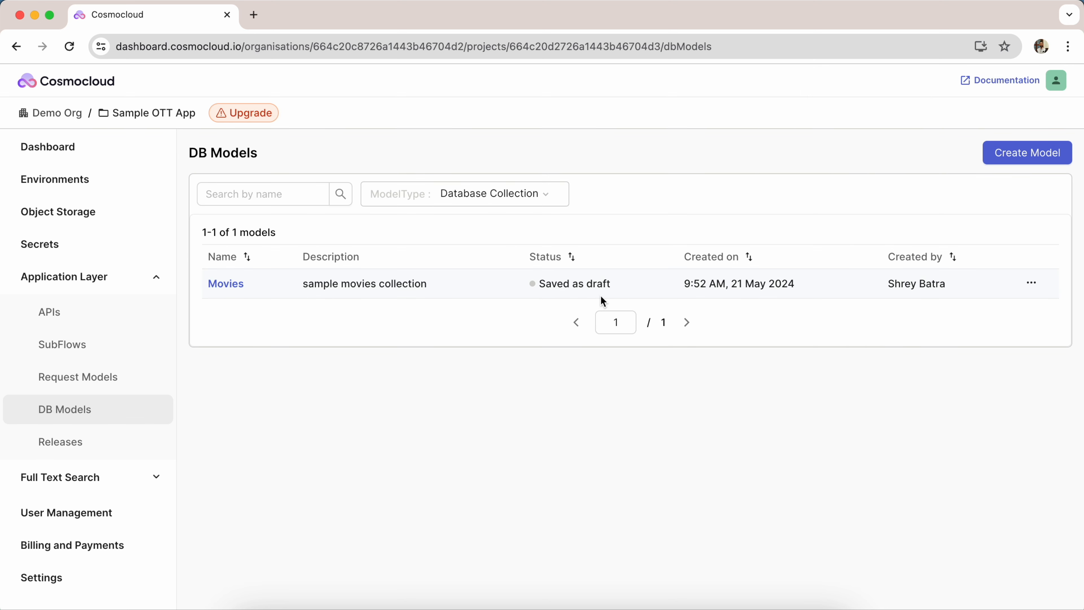
Step: Open the project's list of APIs
{"action": "left_click", "coordinate": [112, 320]}
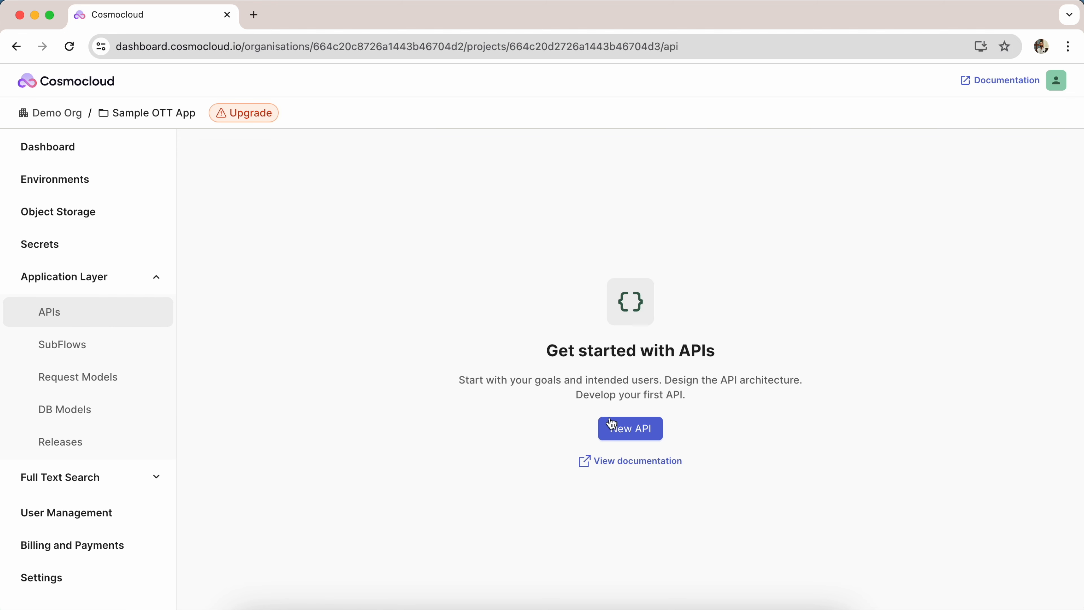
{"action": "left_click", "coordinate": [618, 429]}
{"action": "left_click", "coordinate": [598, 290]}
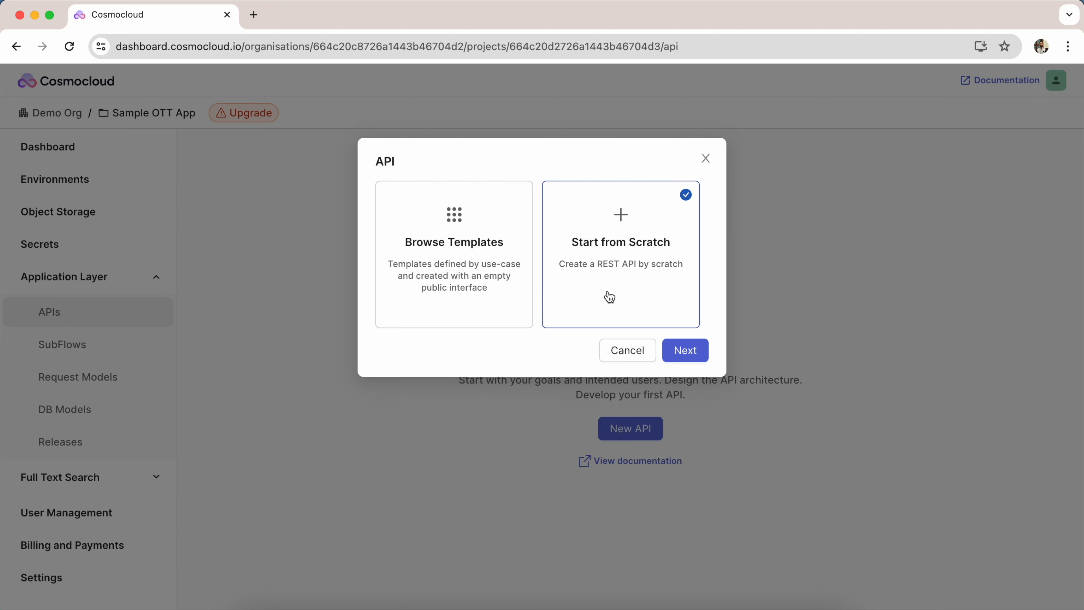
{"action": "left_click", "coordinate": [679, 342]}
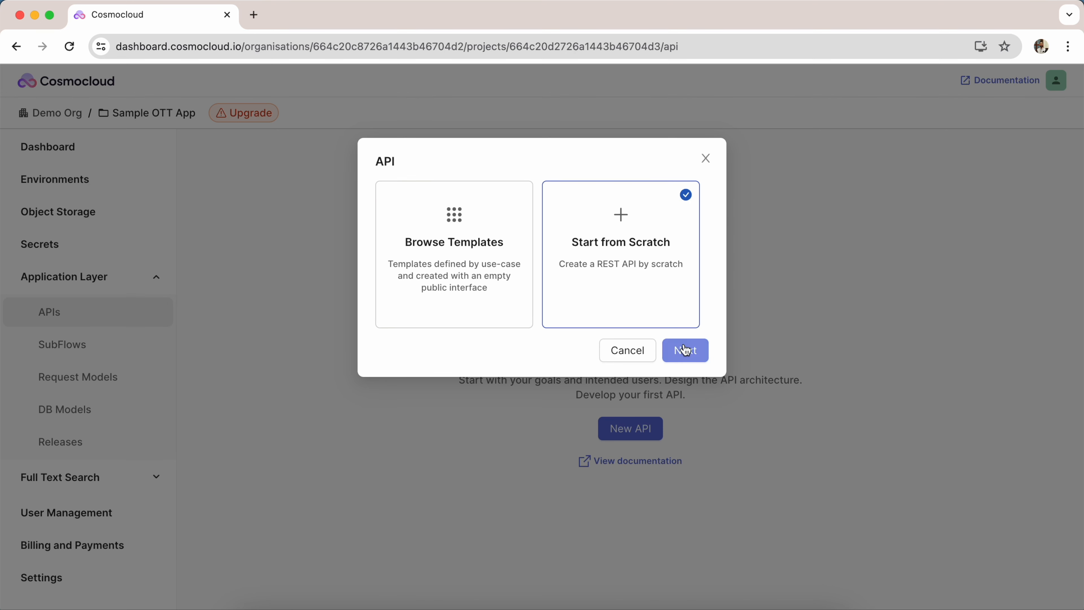
{"action": "scroll", "coordinate": [486, 365], "scroll_direction": "down", "scroll_amount": 3}
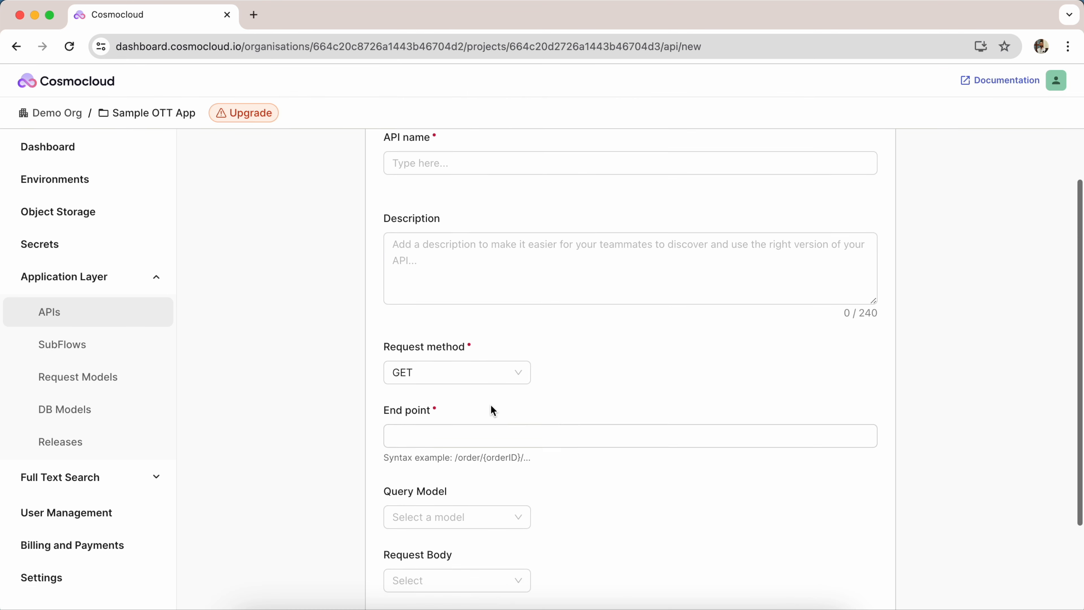
{"action": "left_click", "coordinate": [476, 400]}
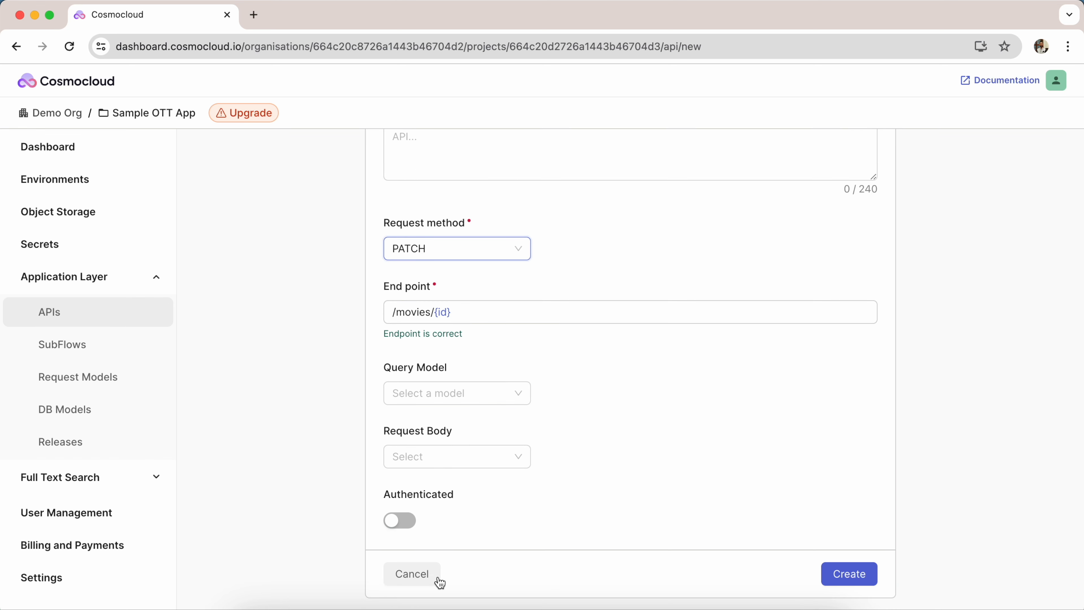
{"action": "left_click", "coordinate": [435, 576]}
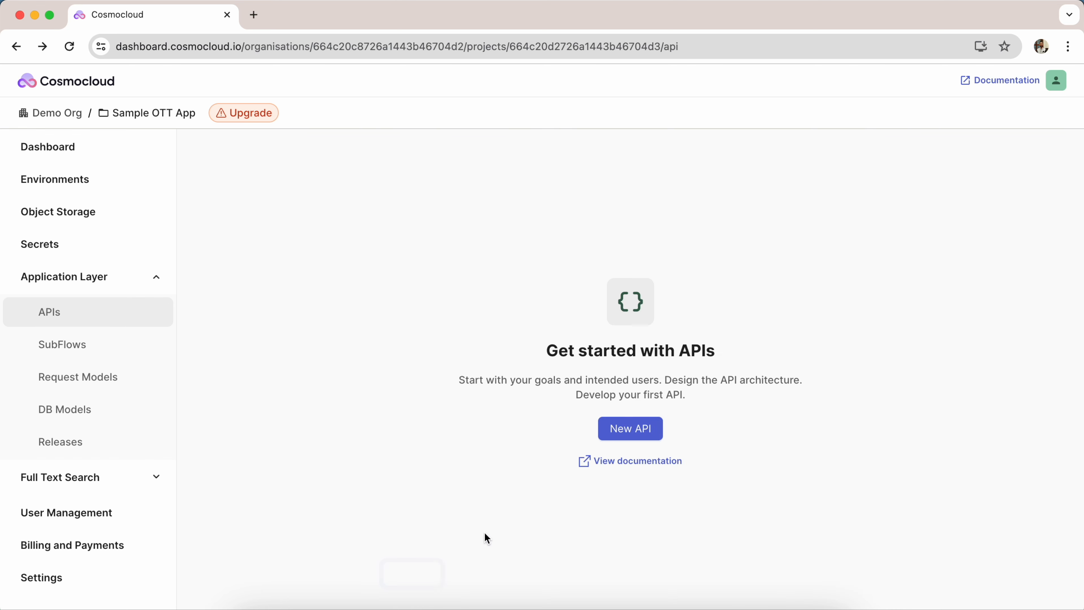
Step: Start a new API from templates and choose the Entity CRUD APIs template
{"action": "left_click", "coordinate": [627, 429]}
{"action": "left_click", "coordinate": [491, 314]}
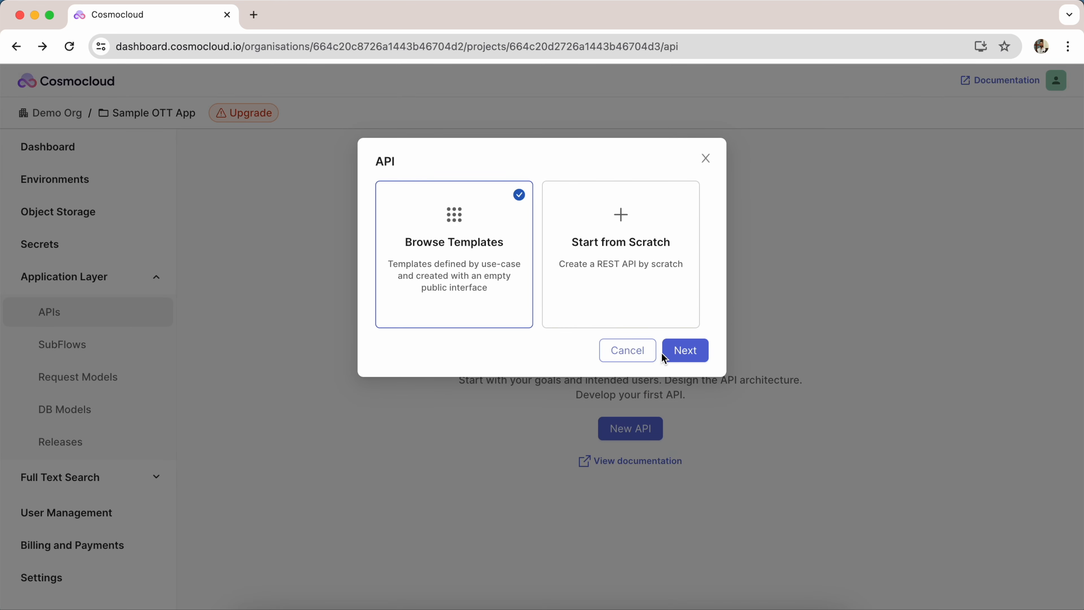
{"action": "left_click", "coordinate": [685, 352]}
{"action": "left_click", "coordinate": [520, 262]}
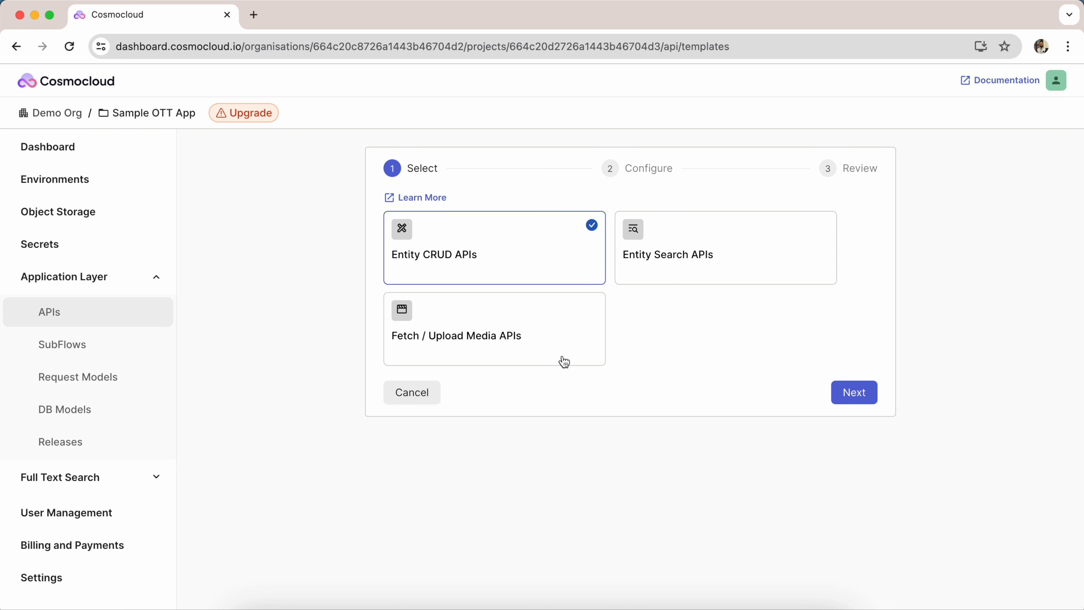
{"action": "left_click", "coordinate": [857, 395]}
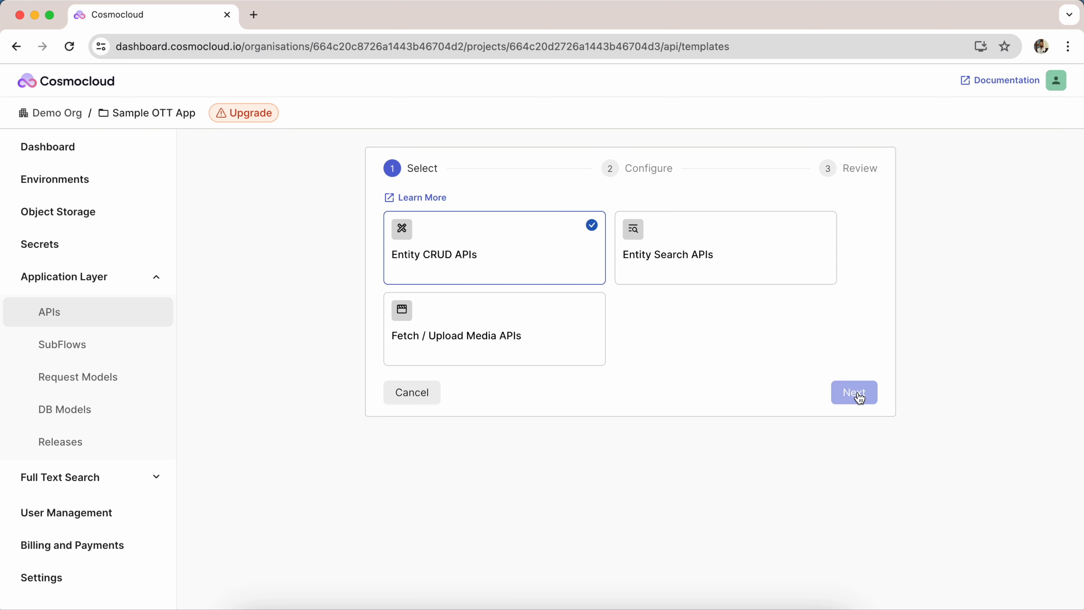
Step: Set the template's database collection to Movies and generate all proposed APIs and request models
{"action": "left_click", "coordinate": [590, 272]}
{"action": "left_click", "coordinate": [571, 304]}
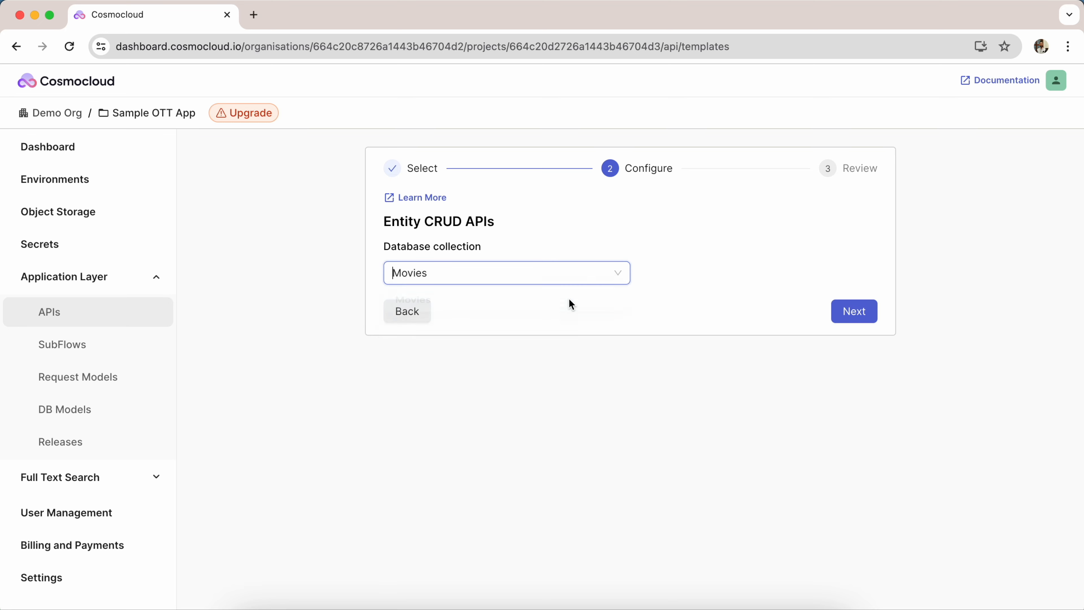
{"action": "left_click", "coordinate": [851, 314]}
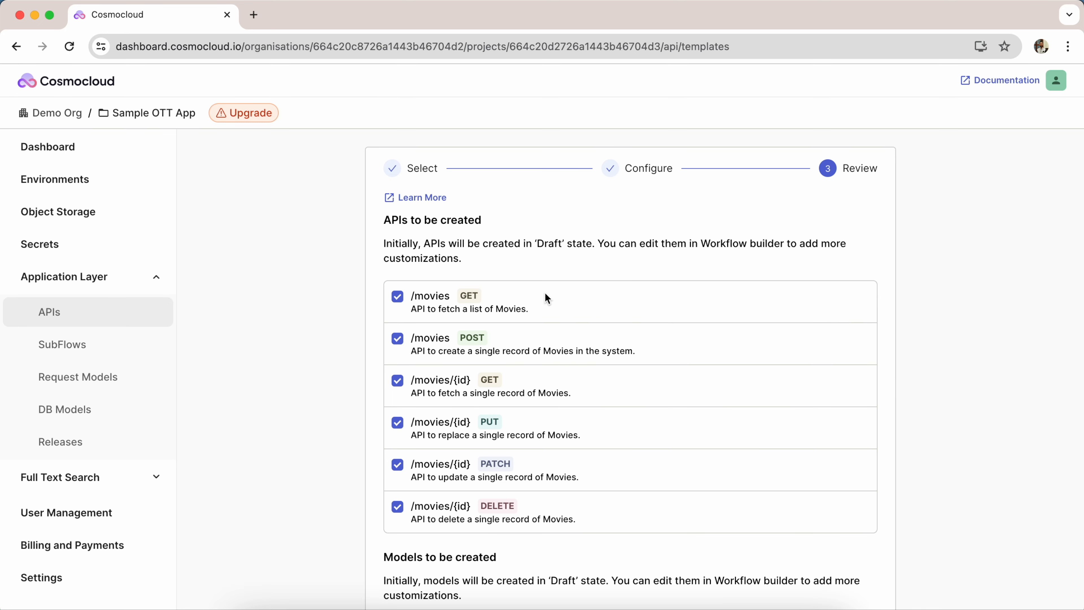
{"action": "scroll", "coordinate": [547, 297], "scroll_direction": "down", "scroll_amount": 5}
{"action": "scroll", "coordinate": [540, 295], "scroll_direction": "down", "scroll_amount": 3}
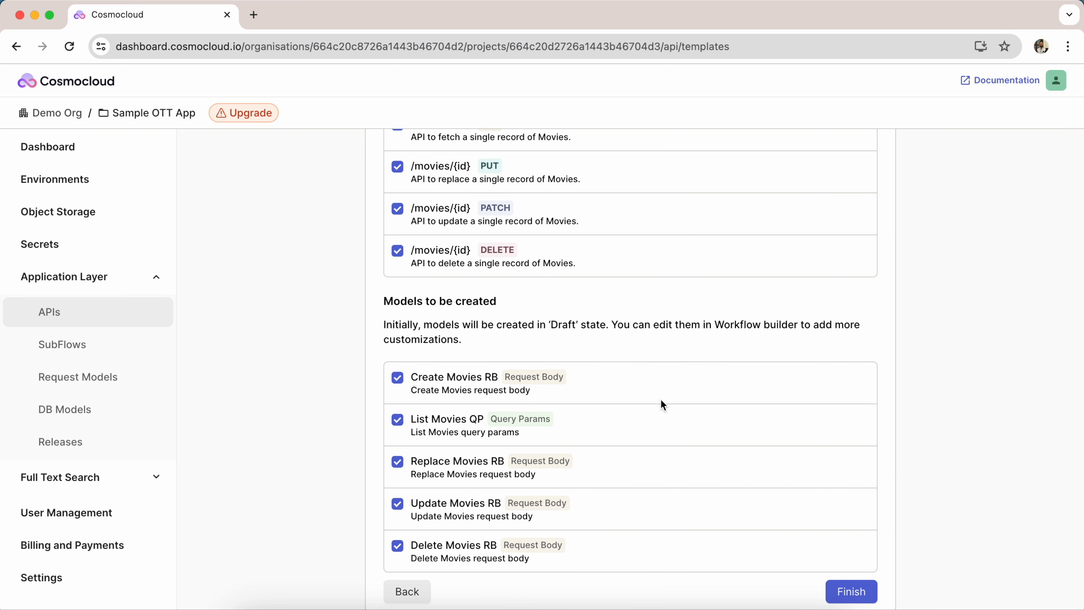
{"action": "left_click", "coordinate": [857, 591]}
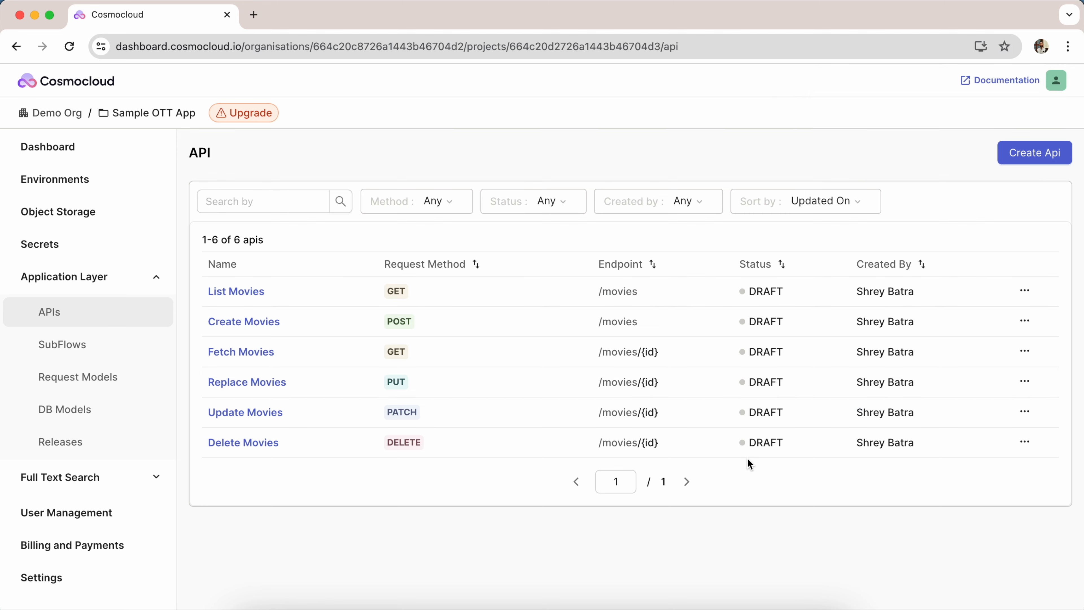
Step: Open the List Movies API and copy its development endpoint
{"action": "left_click", "coordinate": [256, 290]}
{"action": "scroll", "coordinate": [294, 378], "scroll_direction": "down", "scroll_amount": 2}
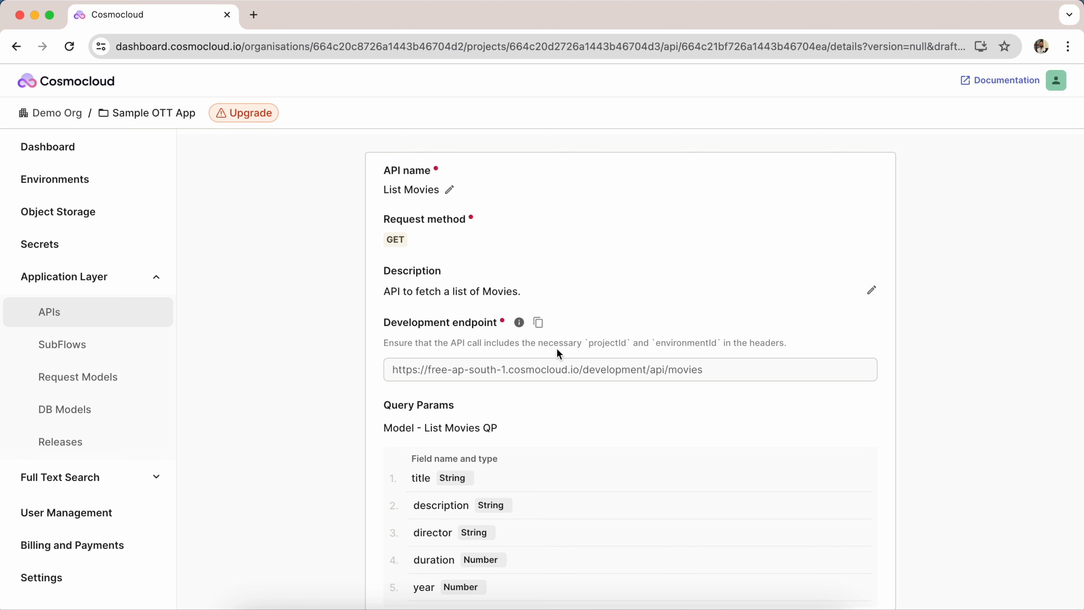
{"action": "scroll", "coordinate": [565, 360], "scroll_direction": "up", "scroll_amount": 1}
{"action": "left_click", "coordinate": [539, 360]}
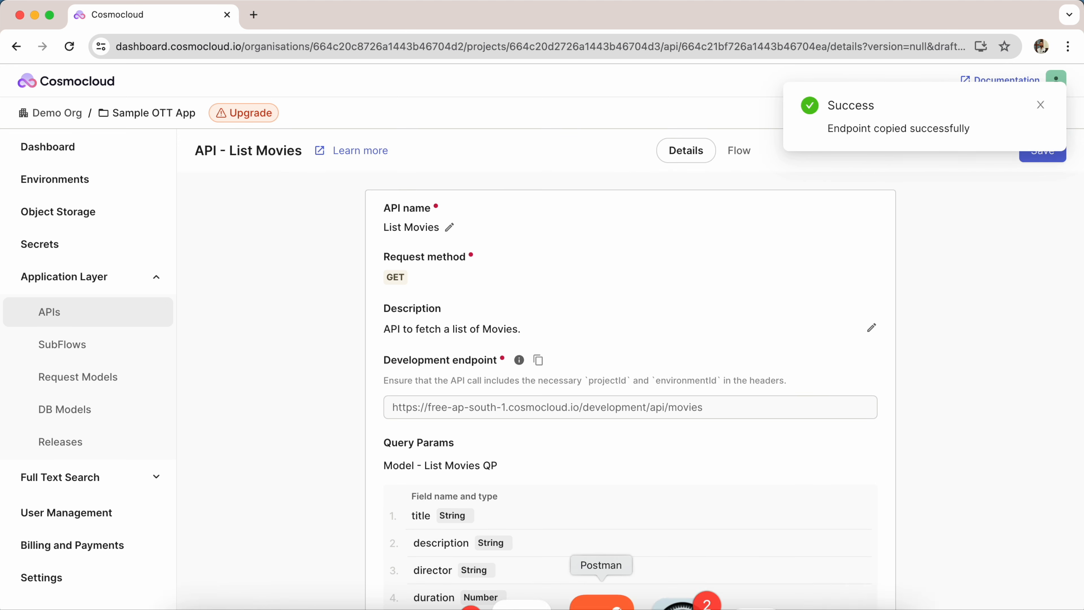
{"action": "left_click", "coordinate": [602, 598]}
{"action": "left_click", "coordinate": [250, 136]}
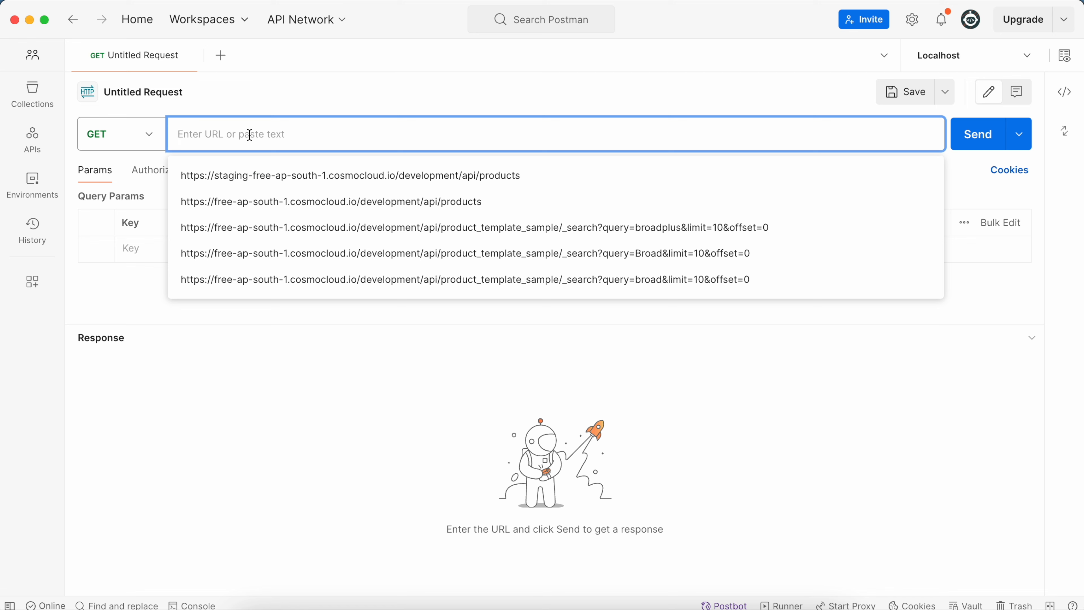
{"action": "type", "text": "https://free-ap-south-1.cosmocloud.io/development/api/movies"}
{"action": "left_click", "coordinate": [969, 137]}
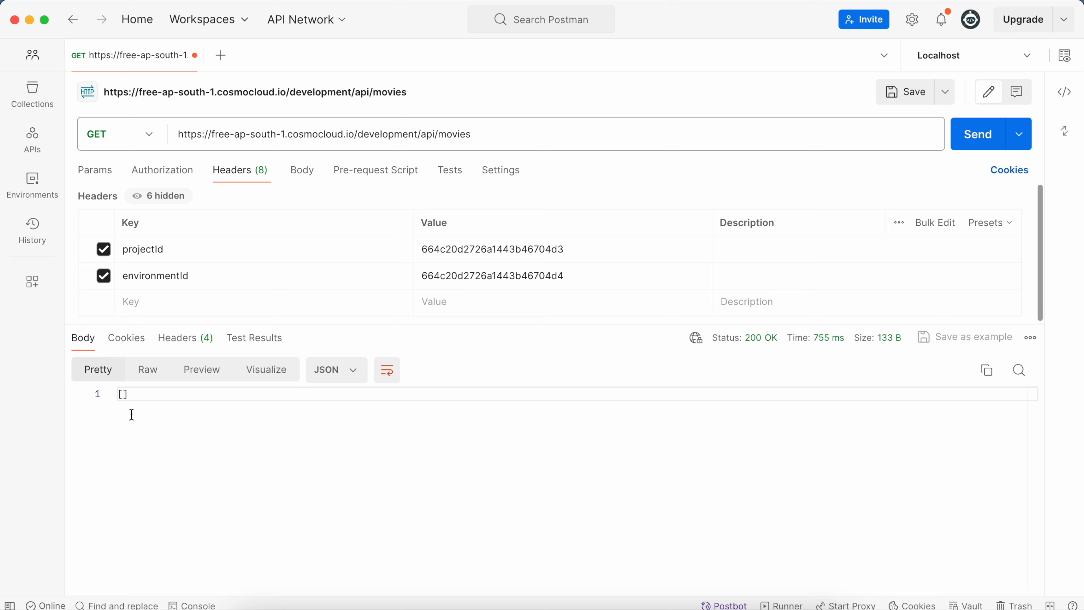
Step: Switch back to Cosmocloud and examine the Create Movies API's endpoint and request body fields
{"action": "key", "text": "super+Tab"}
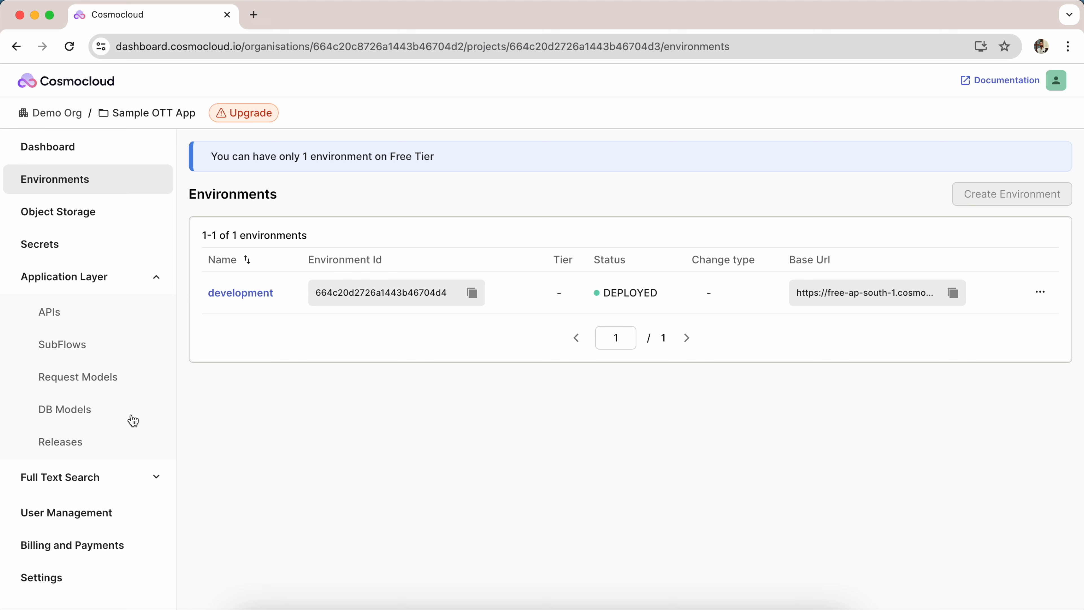
{"action": "left_click", "coordinate": [81, 320]}
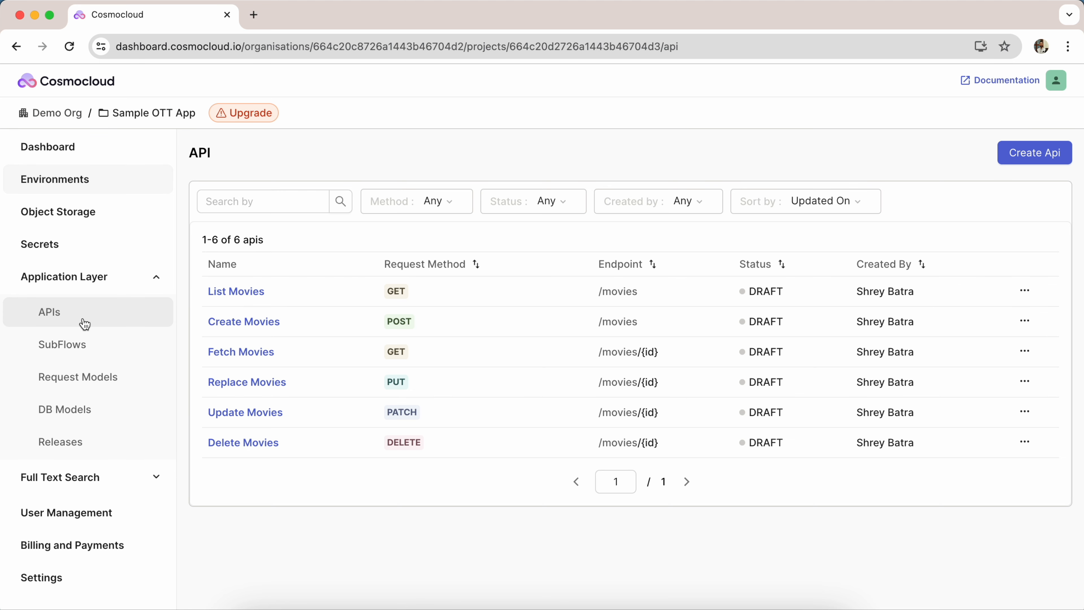
{"action": "left_click", "coordinate": [240, 327]}
{"action": "scroll", "coordinate": [344, 446], "scroll_direction": "down", "scroll_amount": 5}
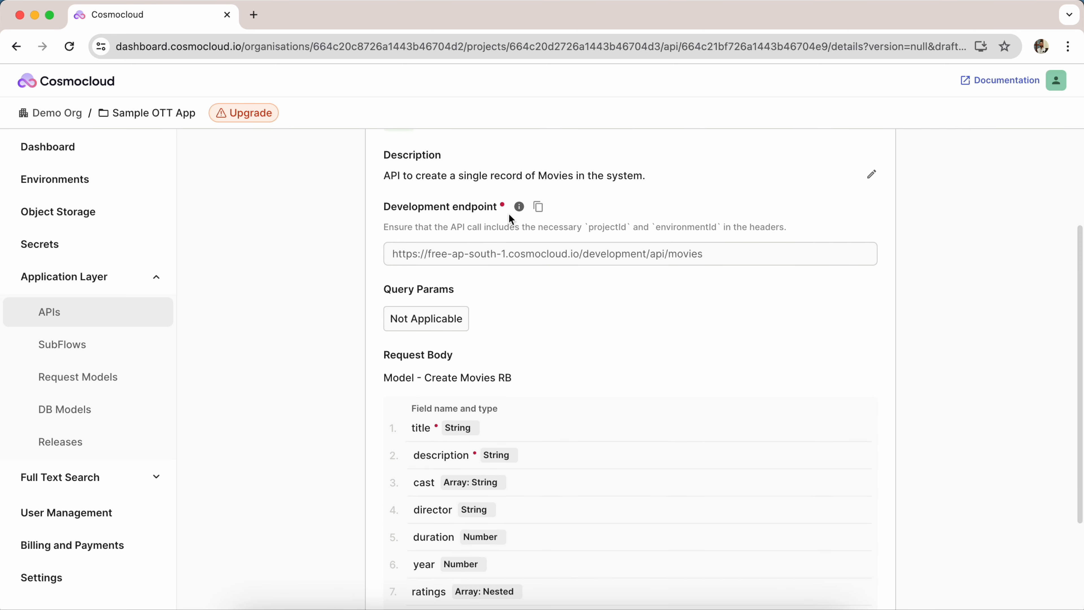
{"action": "scroll", "coordinate": [550, 282], "scroll_direction": "down", "scroll_amount": 3}
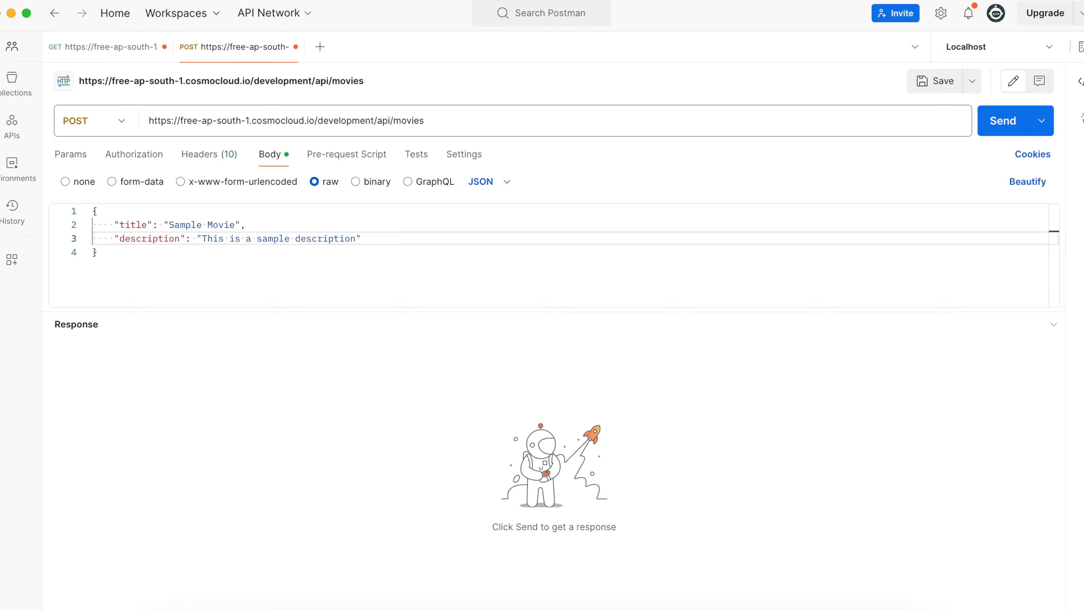
Step: Send the Postman POST request with title "Sample Movie" and description "This is a sample description", and resend the GET request for movies
{"action": "left_click", "coordinate": [1003, 121]}
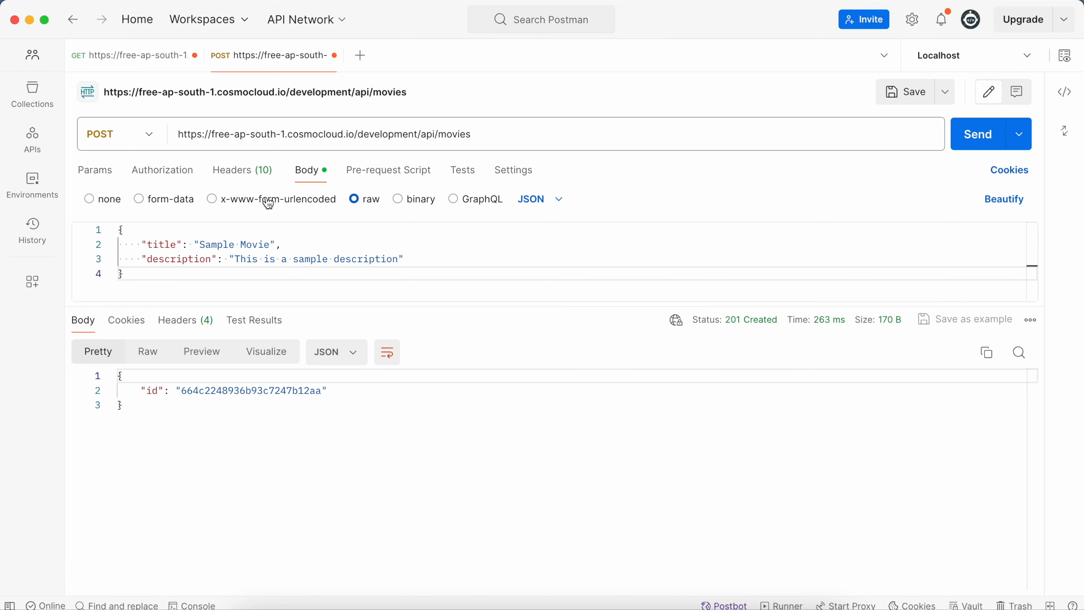
{"action": "left_click", "coordinate": [146, 61]}
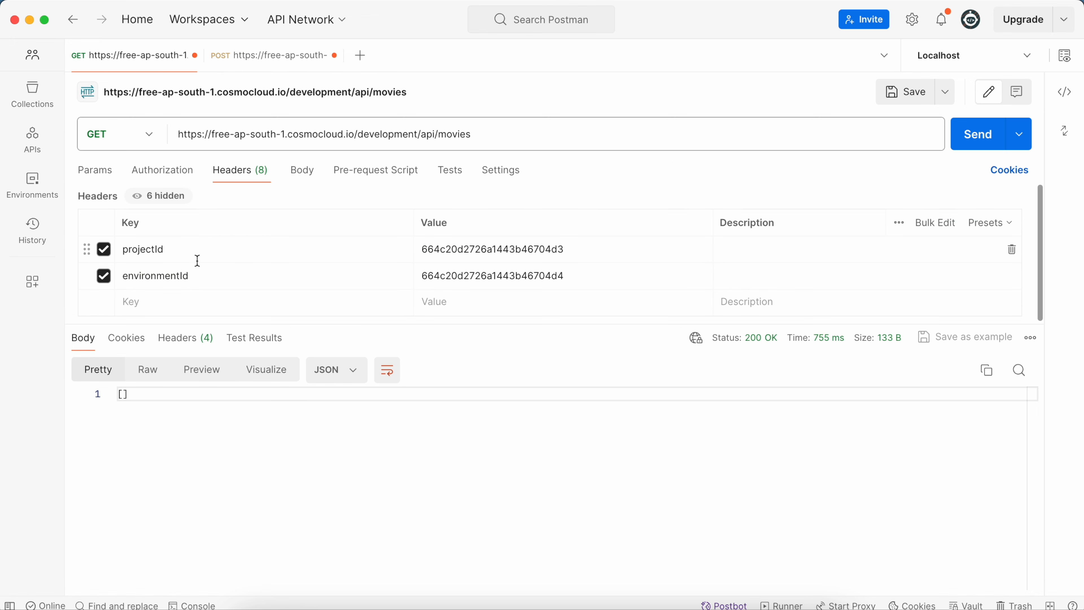
{"action": "left_click", "coordinate": [977, 133]}
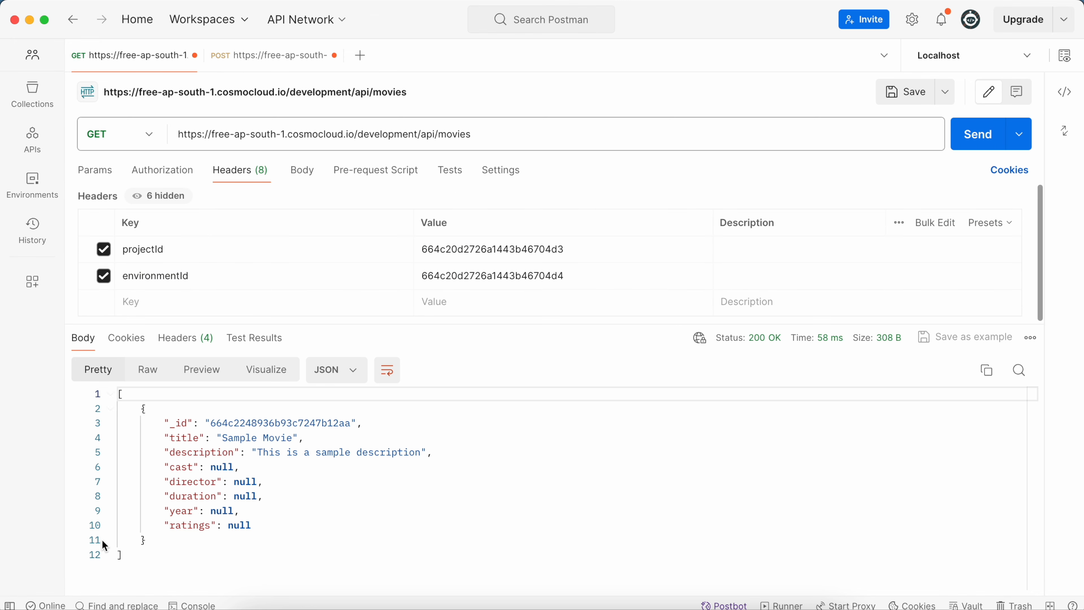
Step: Switch back to Cosmocloud and open the workflow of the Create Movies API
{"action": "left_click", "coordinate": [363, 597]}
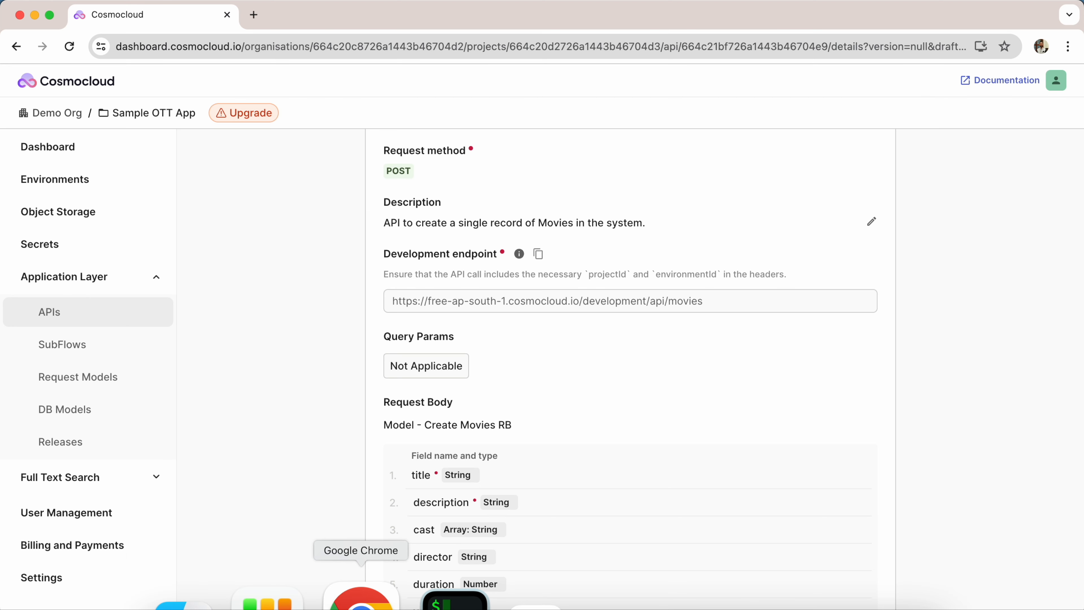
{"action": "scroll", "coordinate": [295, 378], "scroll_direction": "up", "scroll_amount": 3}
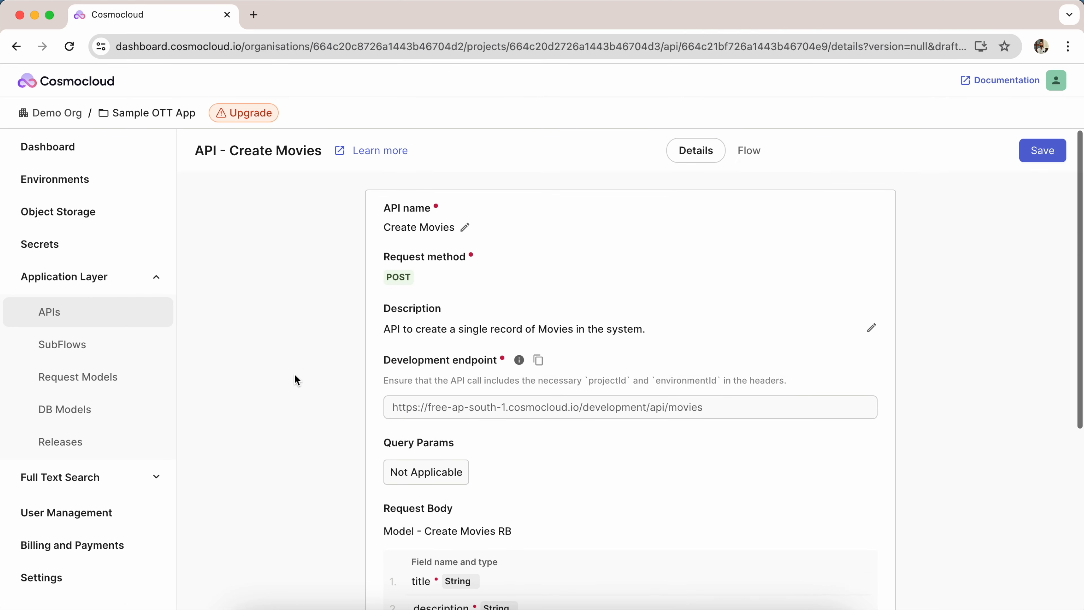
{"action": "left_click", "coordinate": [113, 323]}
{"action": "left_click", "coordinate": [223, 323]}
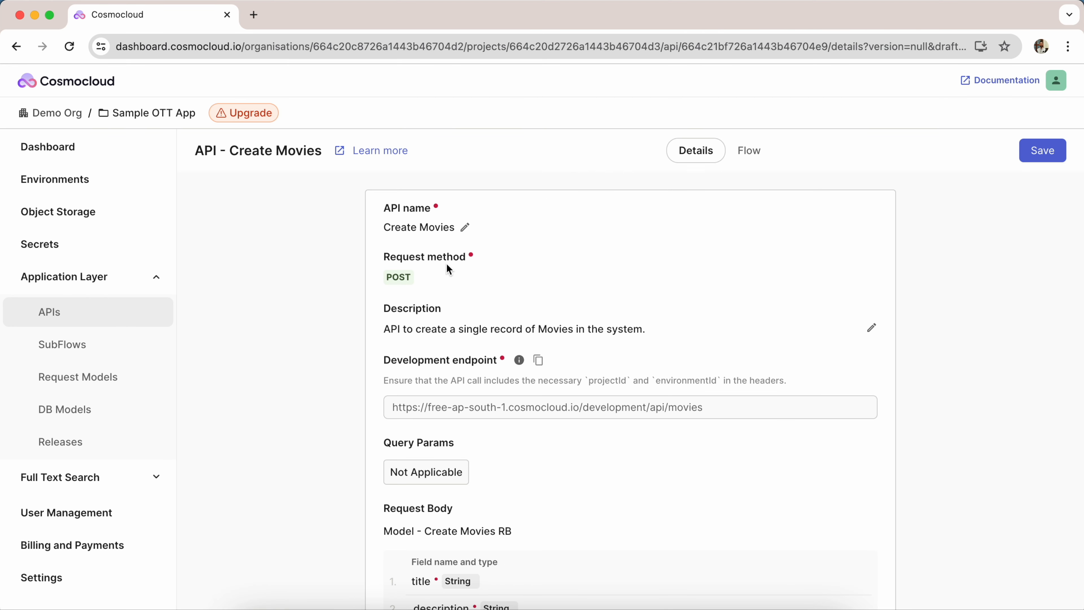
{"action": "left_click", "coordinate": [743, 157]}
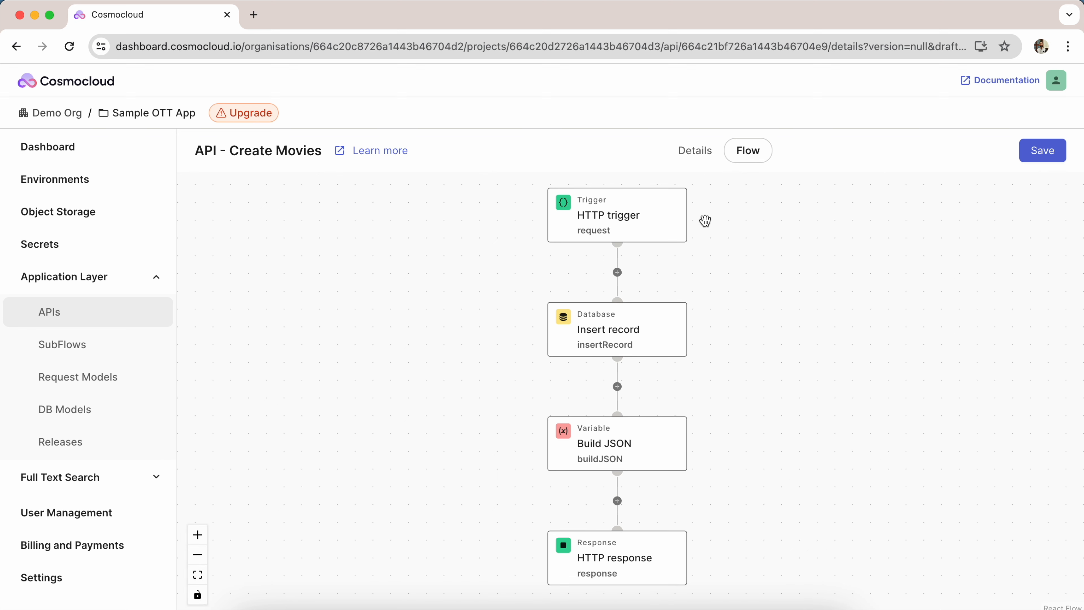
Step: Browse the node categories and add an If Else V2 control node after the HTTP trigger in the Create Movies flow
{"action": "mouse_move", "coordinate": [701, 350]}
{"action": "left_click", "coordinate": [617, 272]}
{"action": "scroll", "coordinate": [438, 377], "scroll_direction": "down", "scroll_amount": 8}
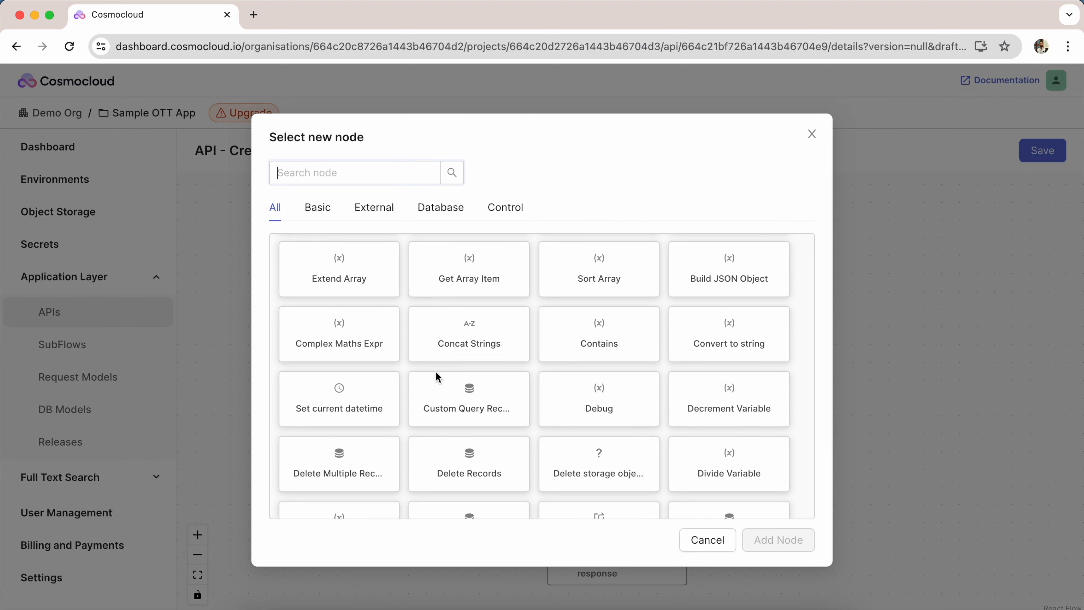
{"action": "scroll", "coordinate": [436, 378], "scroll_direction": "down", "scroll_amount": 2}
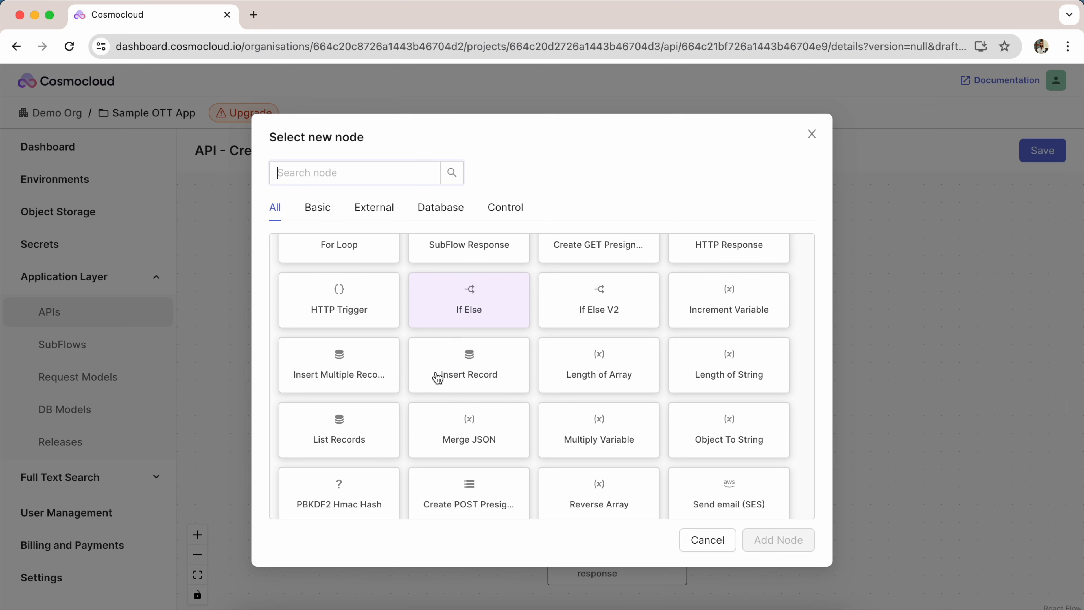
{"action": "left_click", "coordinate": [316, 210]}
{"action": "scroll", "coordinate": [422, 344], "scroll_direction": "up", "scroll_amount": 10}
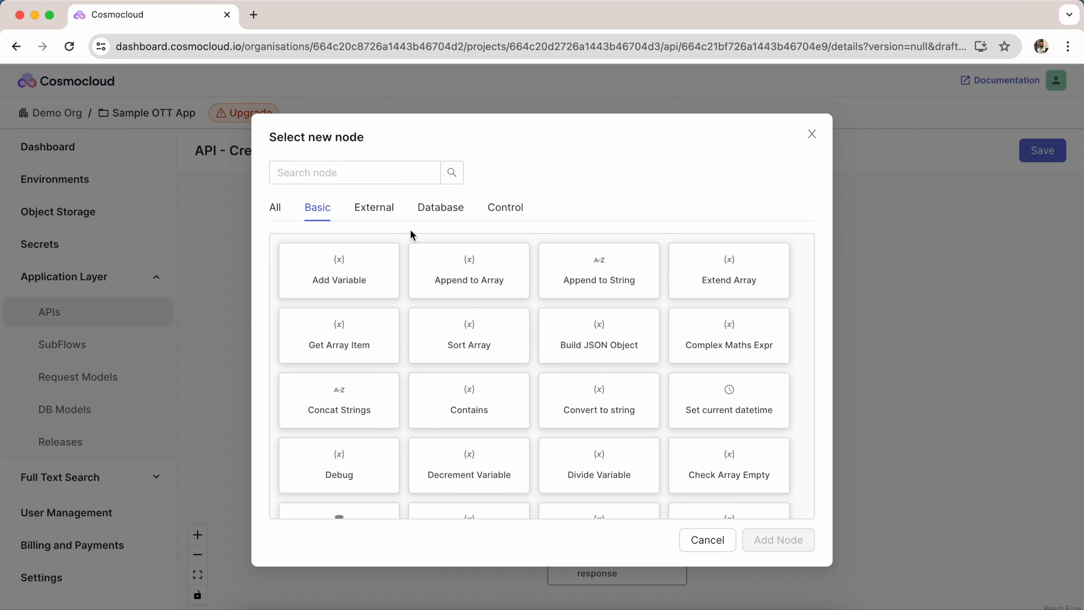
{"action": "left_click", "coordinate": [389, 213]}
{"action": "left_click", "coordinate": [504, 207]}
{"action": "left_click", "coordinate": [486, 355]}
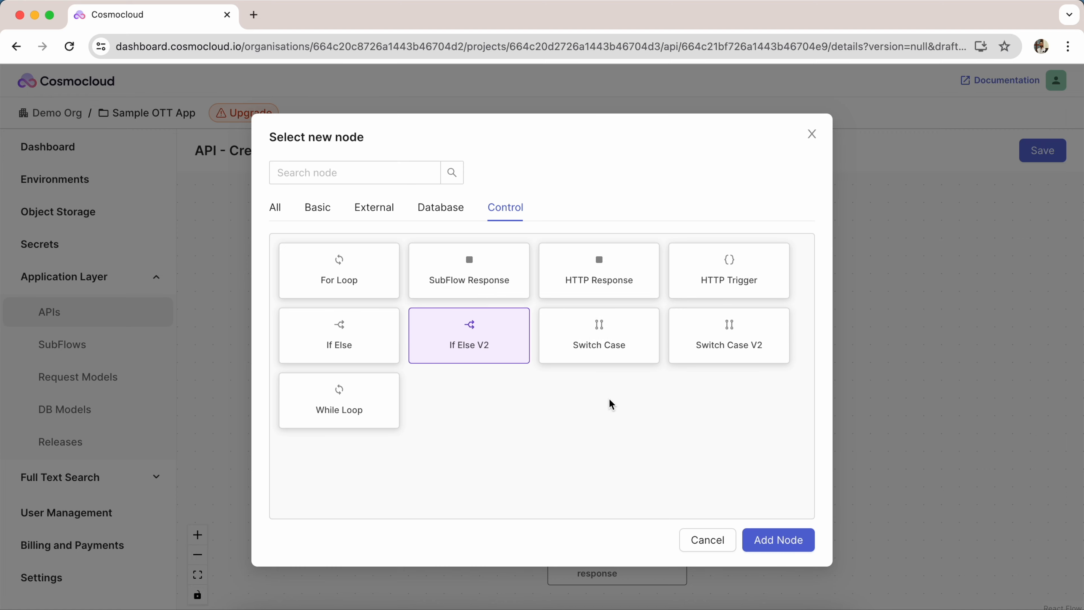
{"action": "left_click", "coordinate": [785, 539]}
{"action": "left_click_drag", "start_coordinate": [899, 387], "coordinate": [707, 368]}
Step: Open the List Movies API's flow and delete its List records node
{"action": "left_click", "coordinate": [136, 314]}
{"action": "left_click", "coordinate": [236, 294]}
{"action": "left_click", "coordinate": [739, 150]}
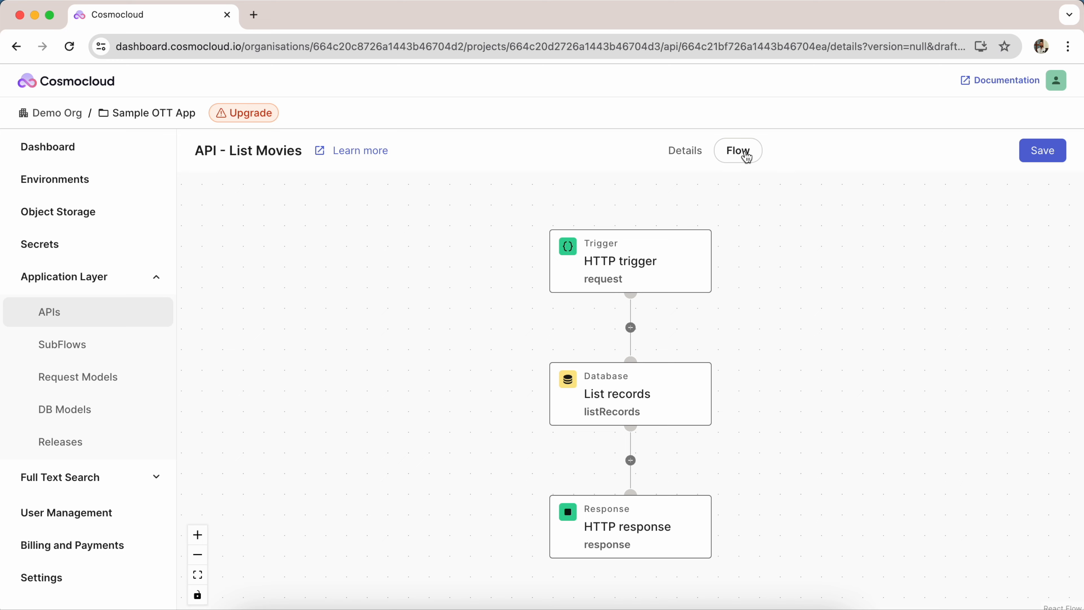
{"action": "mouse_move", "coordinate": [640, 366]}
{"action": "left_click", "coordinate": [639, 366]}
{"action": "left_click", "coordinate": [638, 256]}
Step: Set the HTTP response node's response value to "Hello World" and save the List Movies flow
{"action": "triple_click", "coordinate": [898, 243]}
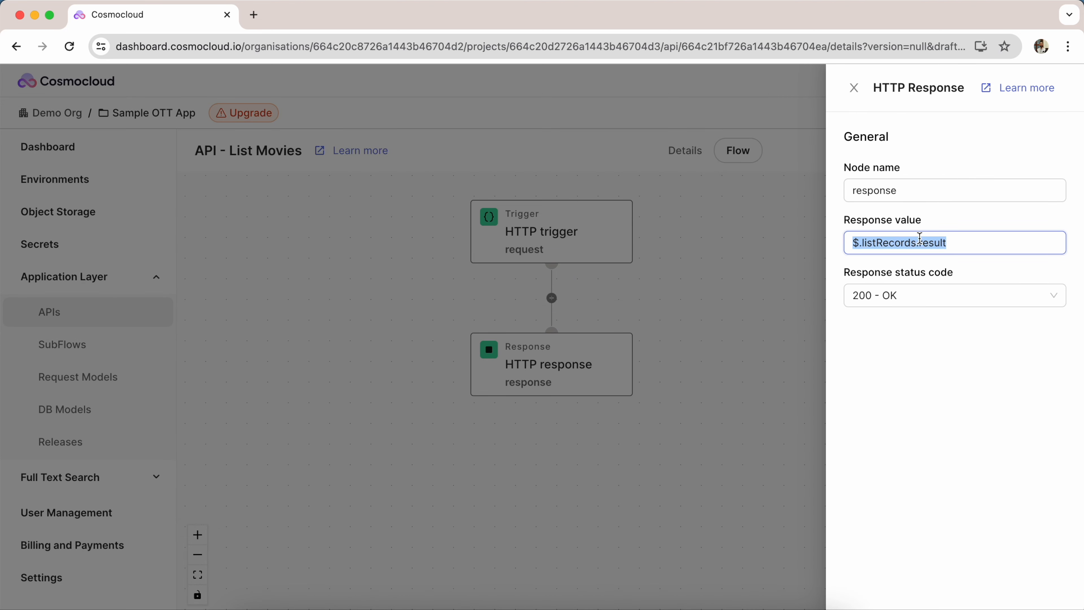
{"action": "type", "text": "Hello World"}
{"action": "left_click", "coordinate": [821, 315]}
{"action": "left_click", "coordinate": [1042, 152]}
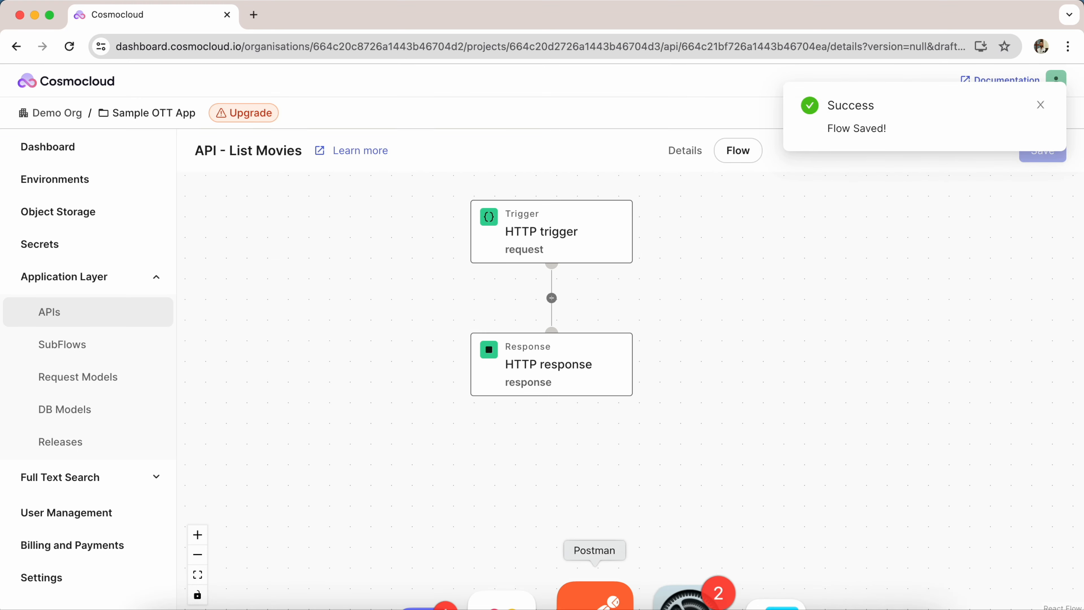
Step: Switch to Postman and resend the GET request to test the modified List Movies API
{"action": "left_click", "coordinate": [597, 598]}
{"action": "left_click", "coordinate": [978, 135]}
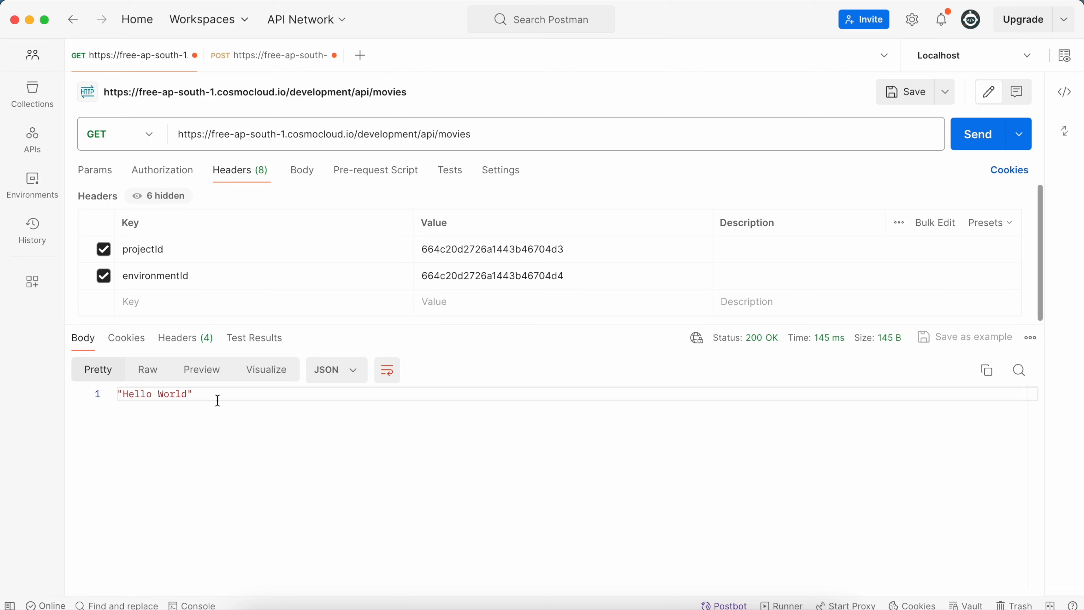
Step: Switch back to Cosmocloud and look at the project's SubFlows and Object Storage sections
{"action": "key", "text": "super+Tab"}
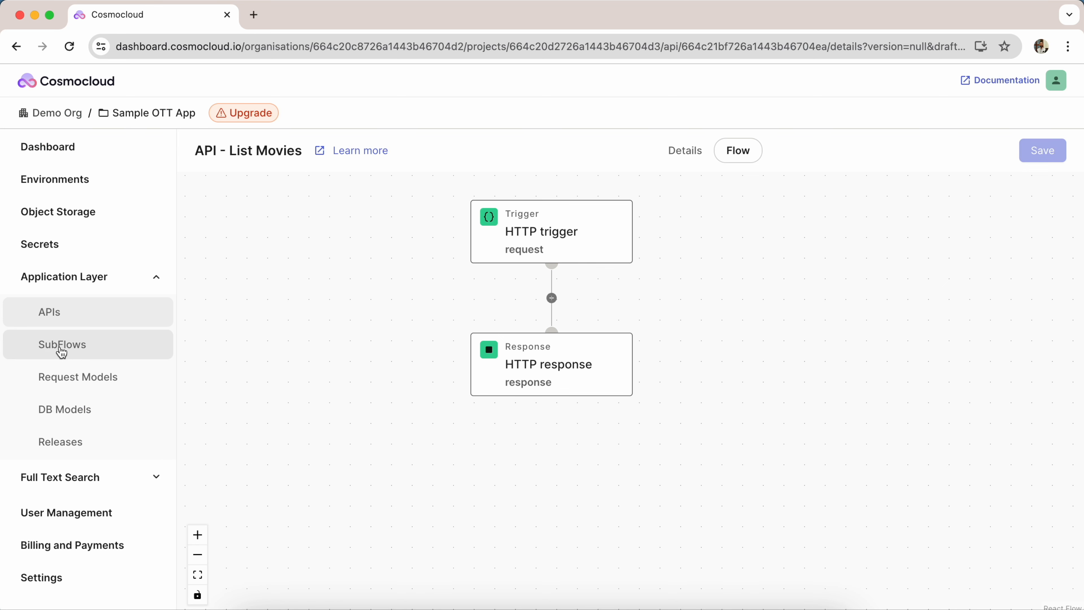
{"action": "left_click", "coordinate": [105, 354]}
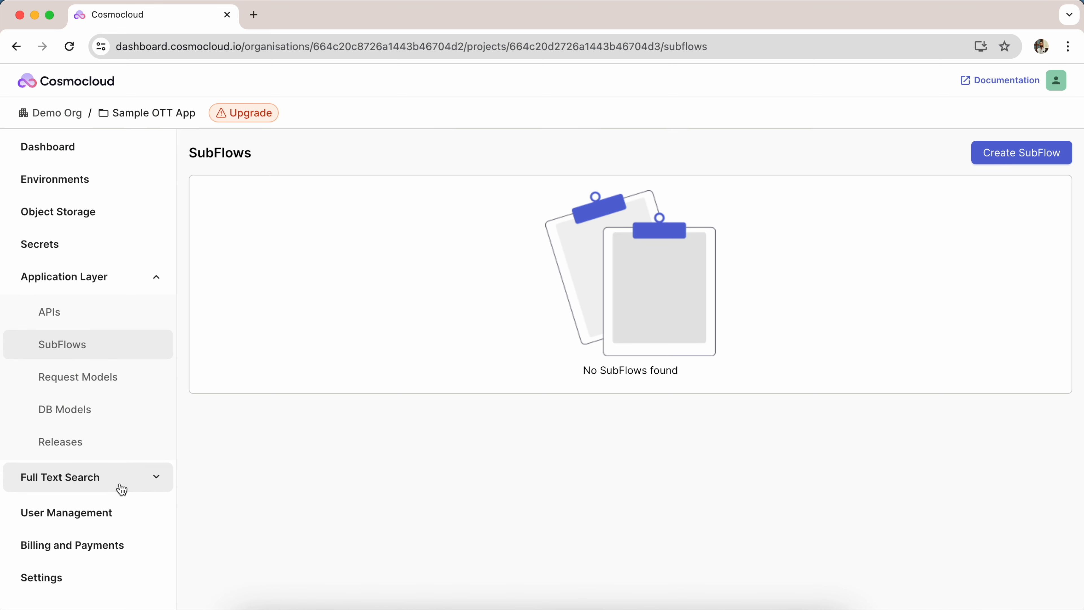
{"action": "left_click", "coordinate": [155, 280]}
{"action": "left_click", "coordinate": [102, 212]}
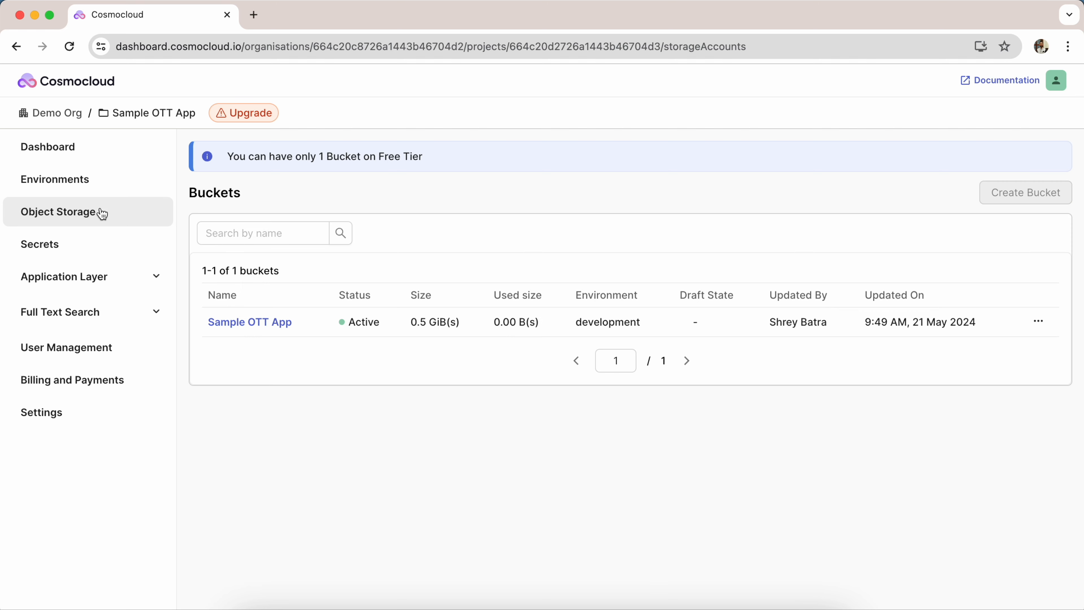